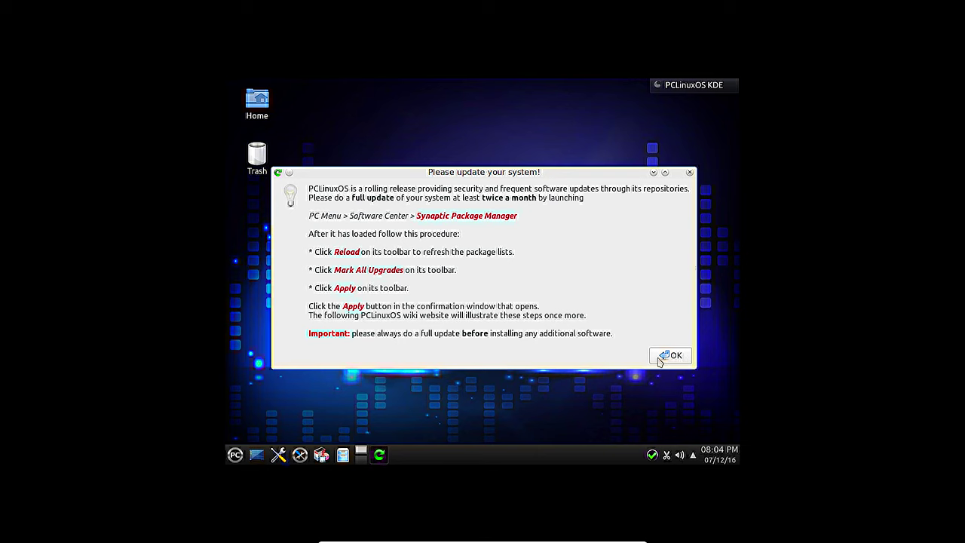
# Step: Dismiss the update reminder and close the 'Update Your PCLinuxOS' wiki page in Konqueror
pyautogui.click(668, 355)
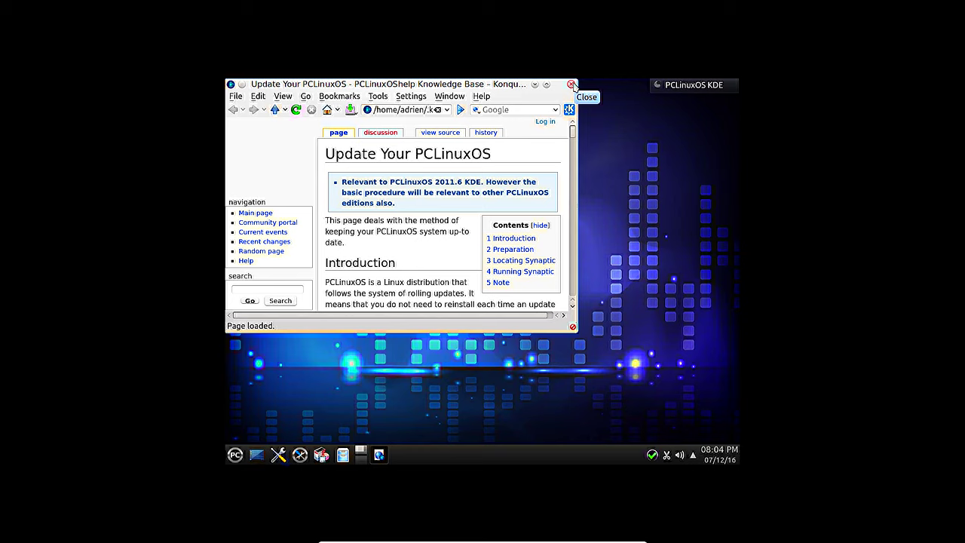
pyautogui.click(571, 85)
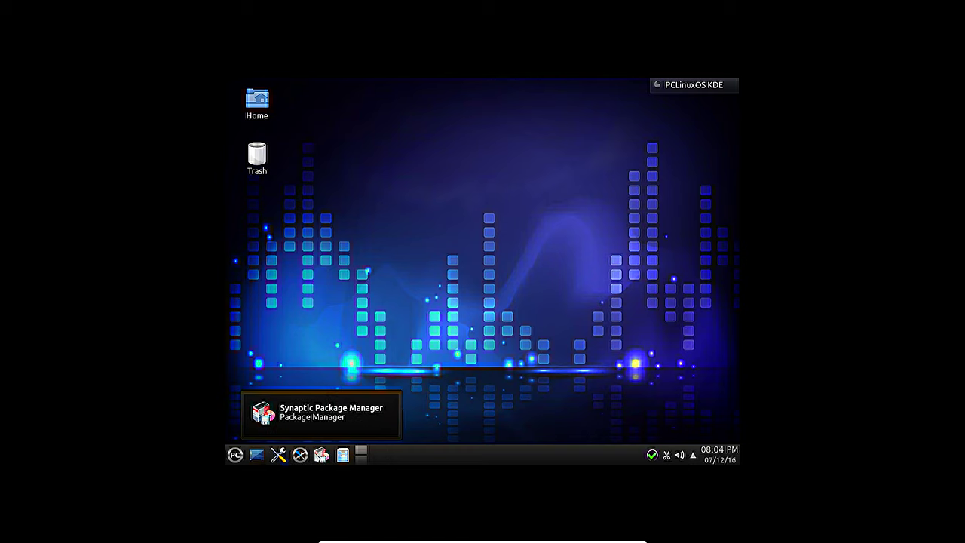
# Step: Launch Synaptic from the taskbar and authenticate with the root password
pyautogui.click(321, 454)
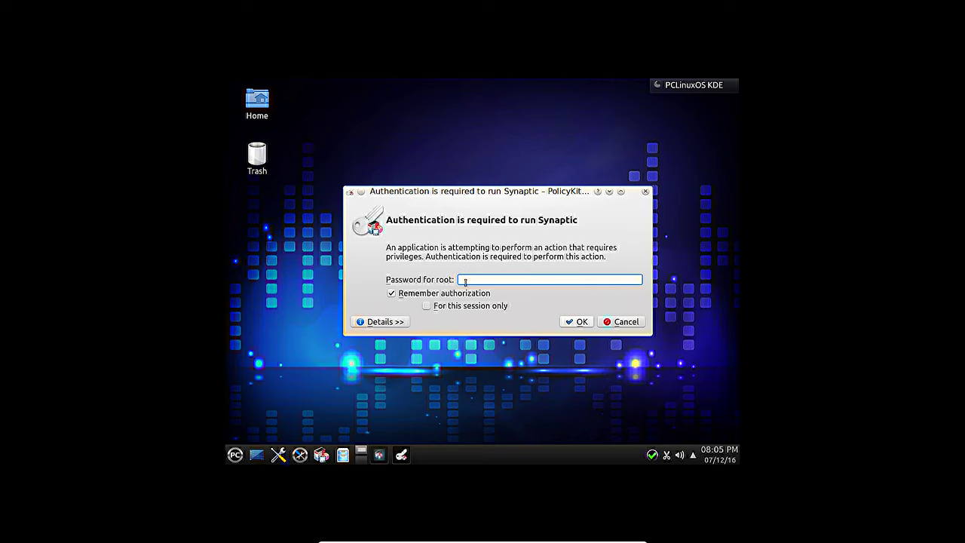
pyautogui.write('******')
pyautogui.press('Return')
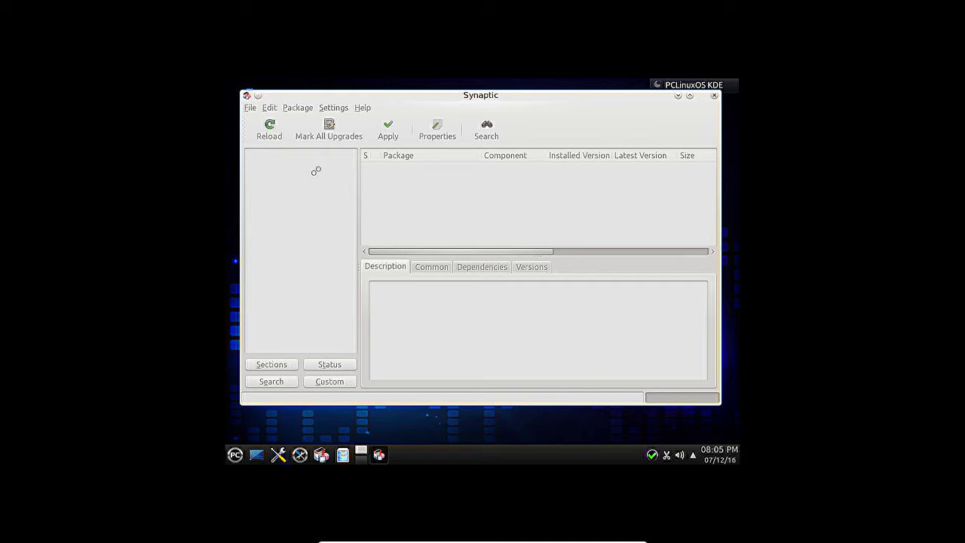
# Step: Reload package lists, mark all upgrades, and review the summary: 69 new, 414 upgraded, 15 removed
pyautogui.click(270, 133)
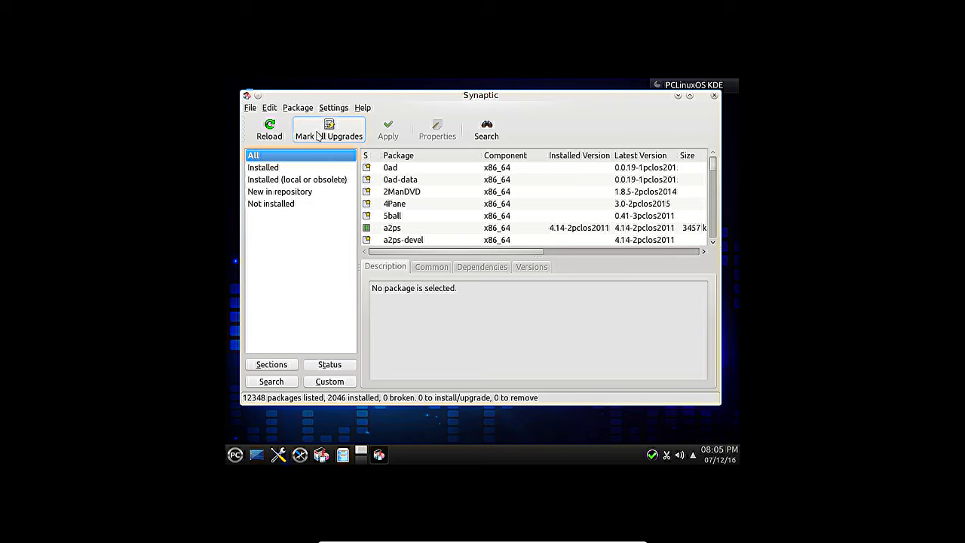
pyautogui.click(269, 130)
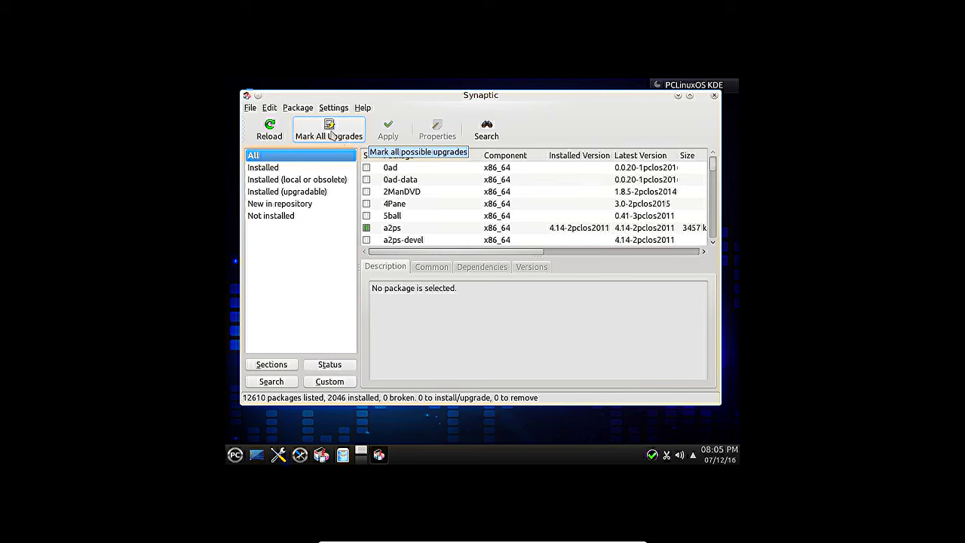
pyautogui.click(330, 134)
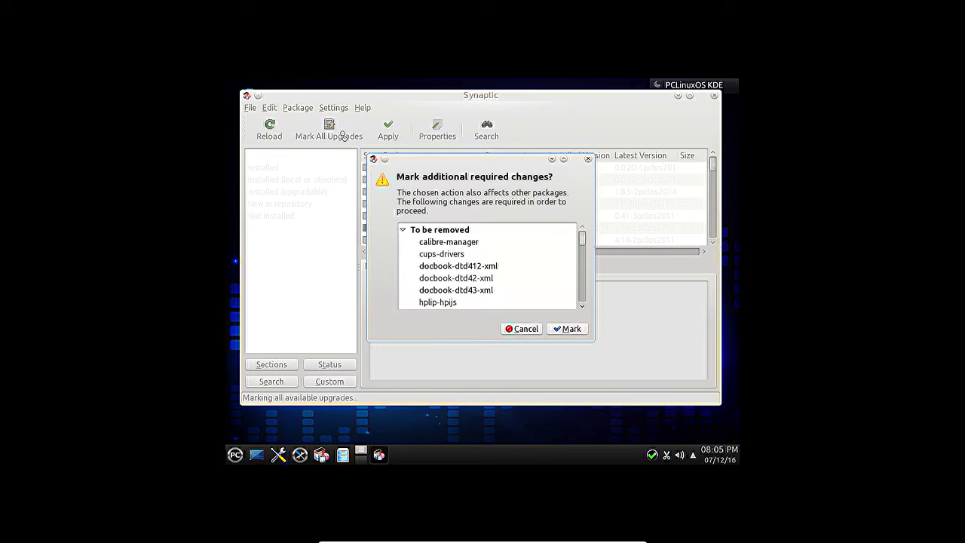
pyautogui.moveTo(585, 240); pyautogui.dragTo(581, 307)
pyautogui.click(567, 329)
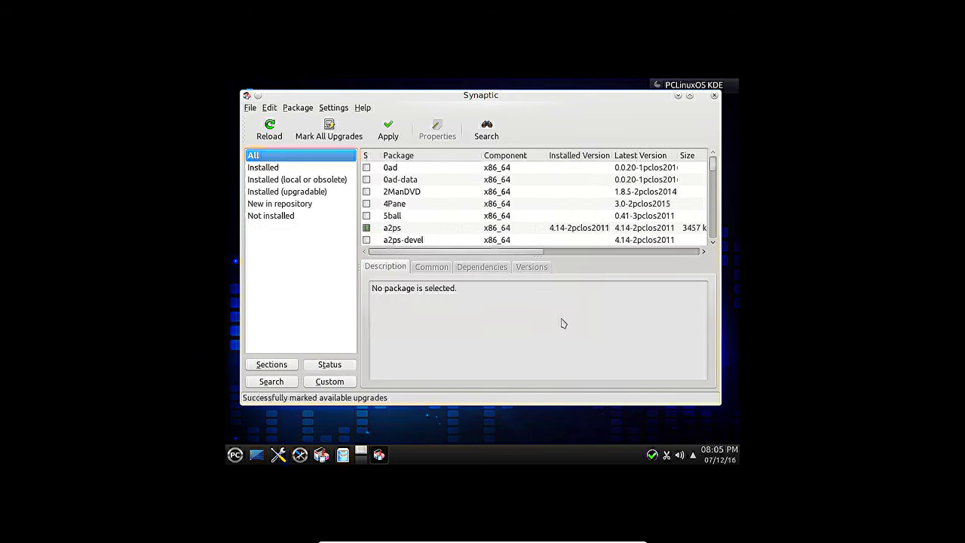
pyautogui.click(388, 129)
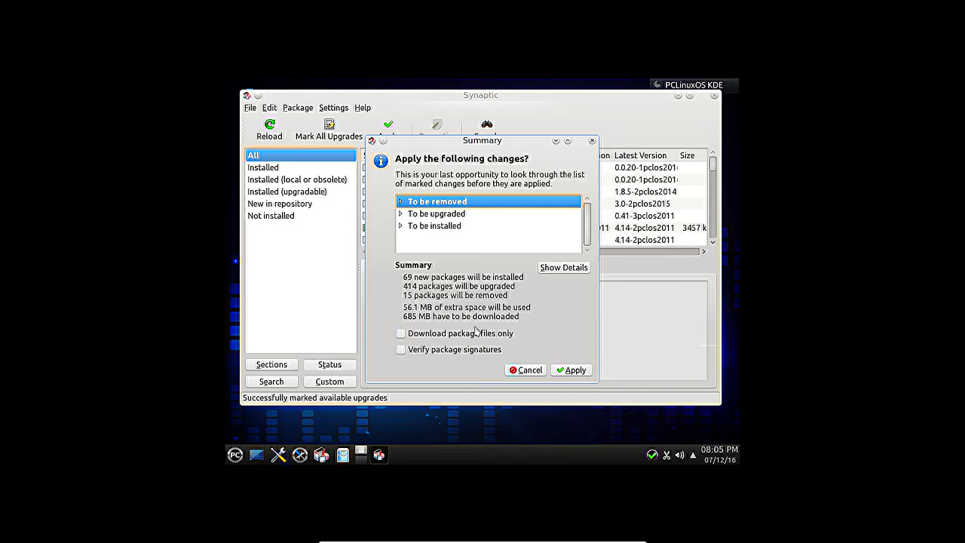
# Step: Apply the marked upgrades, starting the download of 483 package files
pyautogui.click(573, 370)
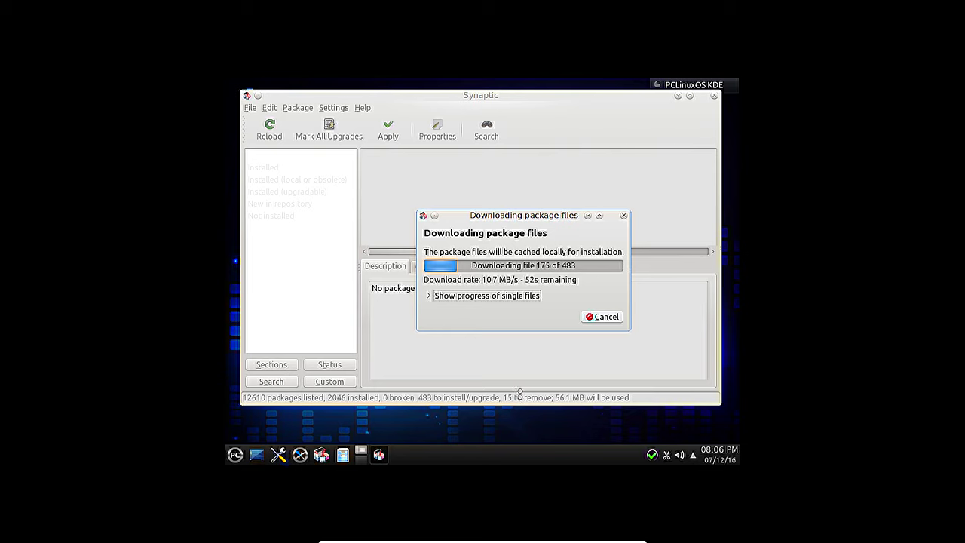
pyautogui.moveTo(542, 540)
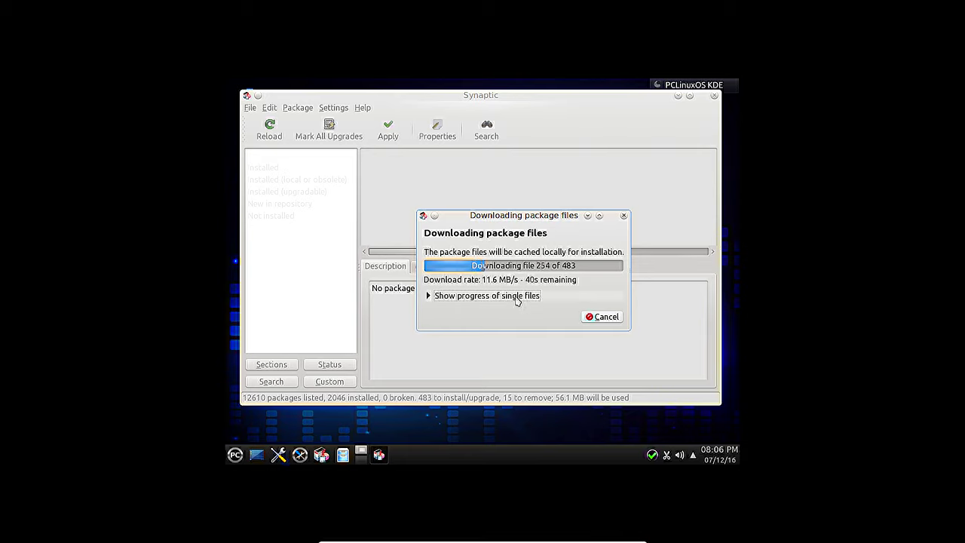
pyautogui.moveTo(638, 539)
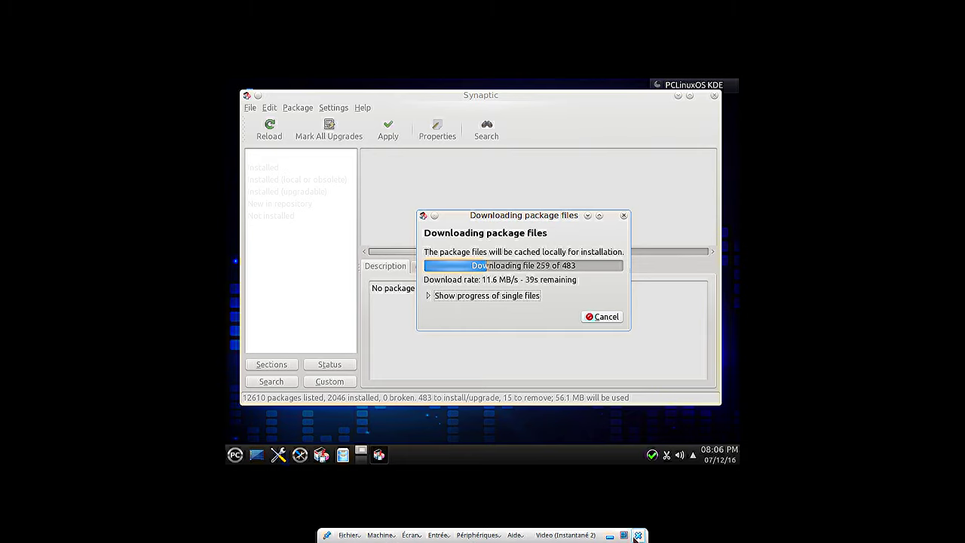
# Step: Power off the Video virtual machine
pyautogui.click(638, 535)
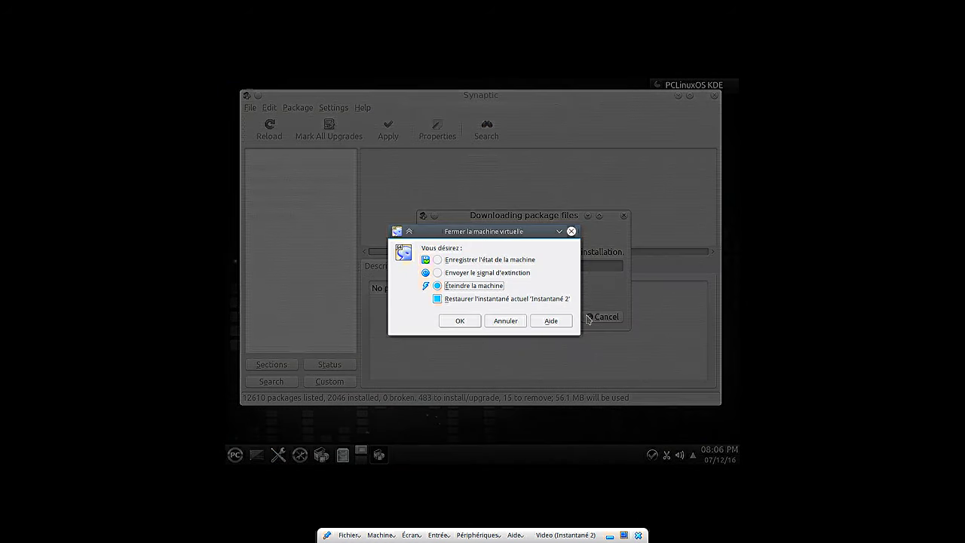
pyautogui.click(506, 330)
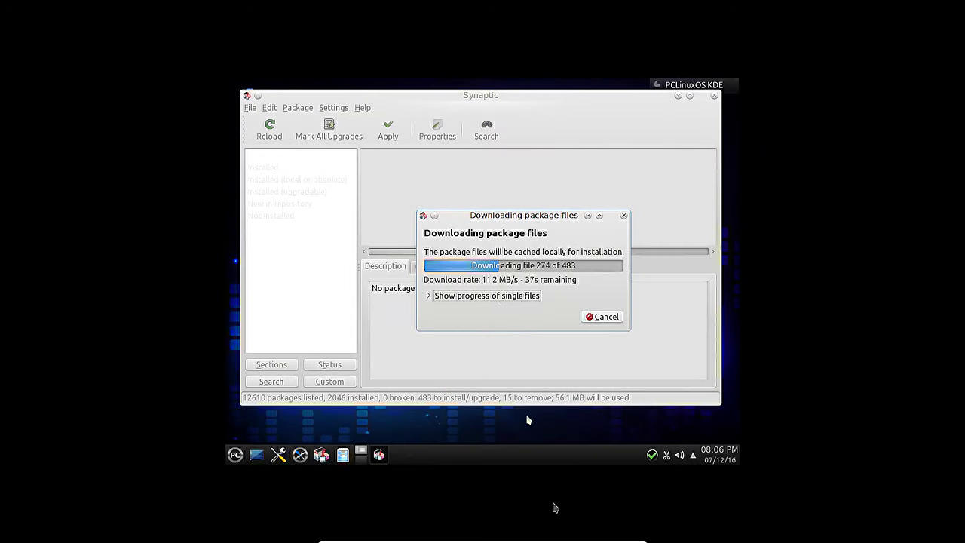
pyautogui.moveTo(639, 536)
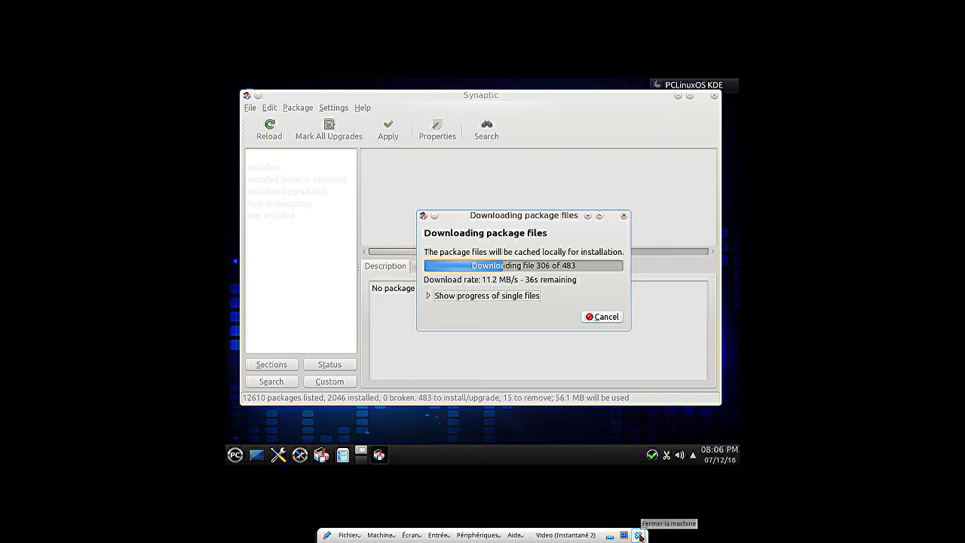
pyautogui.click(639, 536)
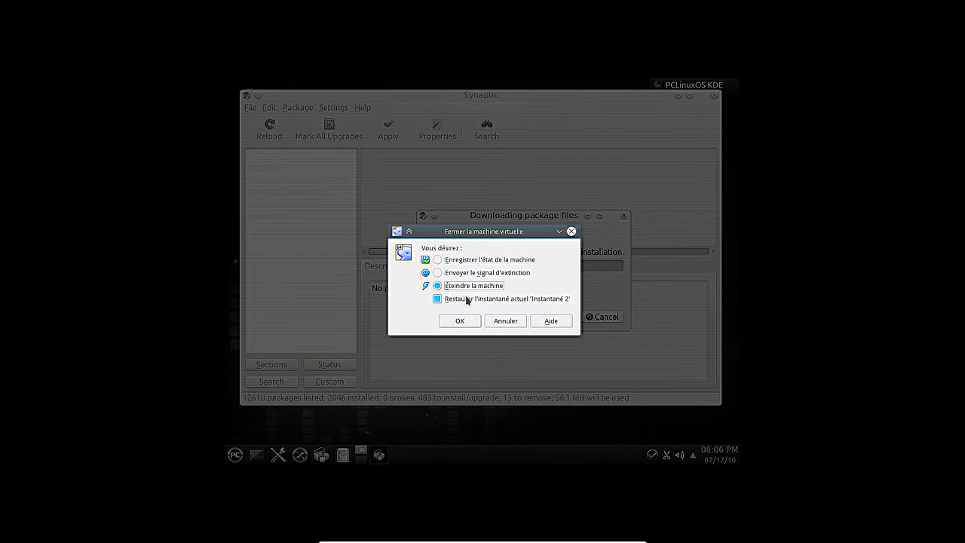
pyautogui.click(464, 299)
pyautogui.click(459, 320)
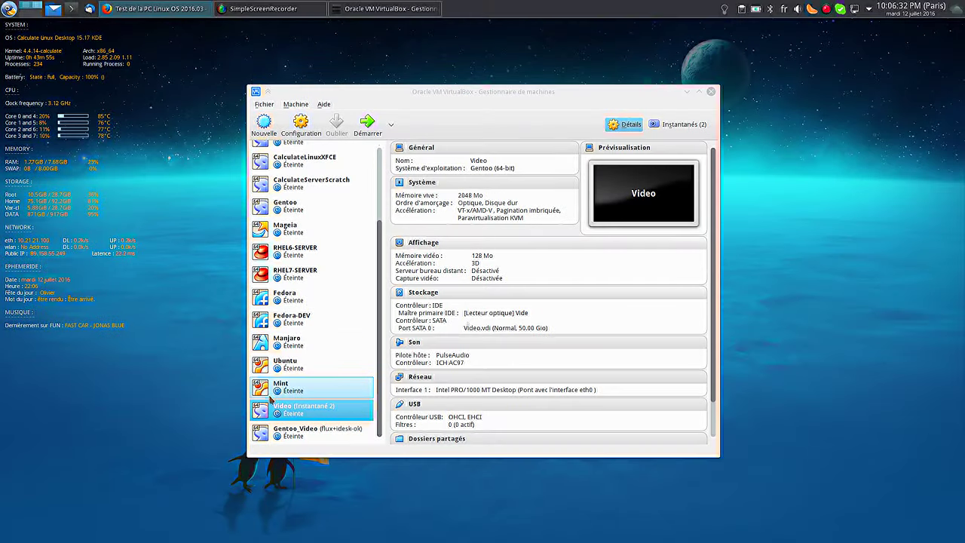
# Step: Restore the Video machine to the 'maj OK' snapshot and start it again
pyautogui.click(677, 124)
pyautogui.click(447, 178)
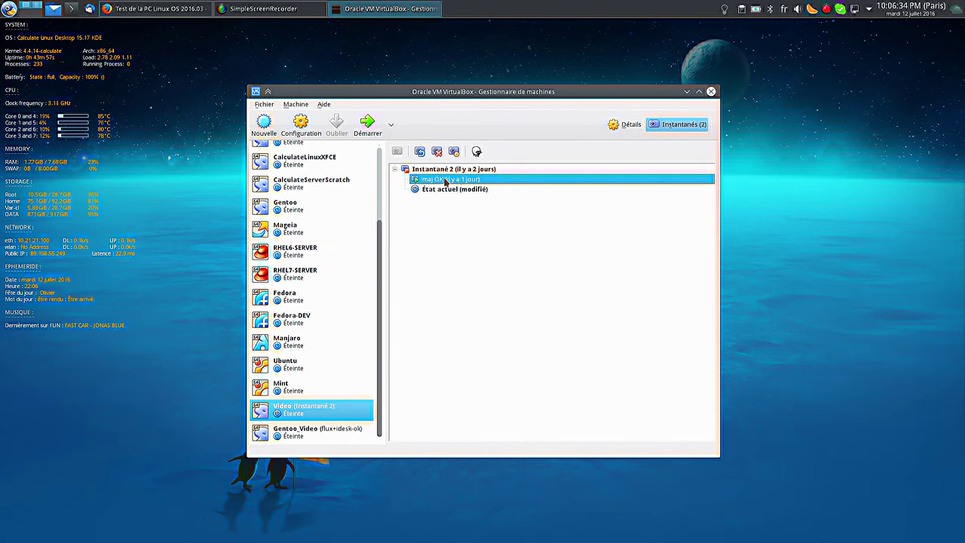
pyautogui.click(420, 152)
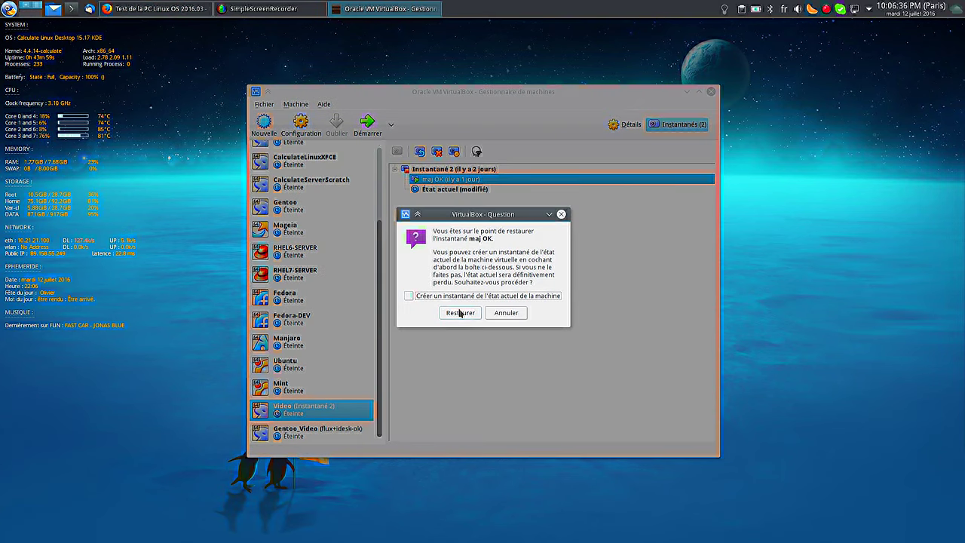
pyautogui.click(460, 312)
pyautogui.click(367, 123)
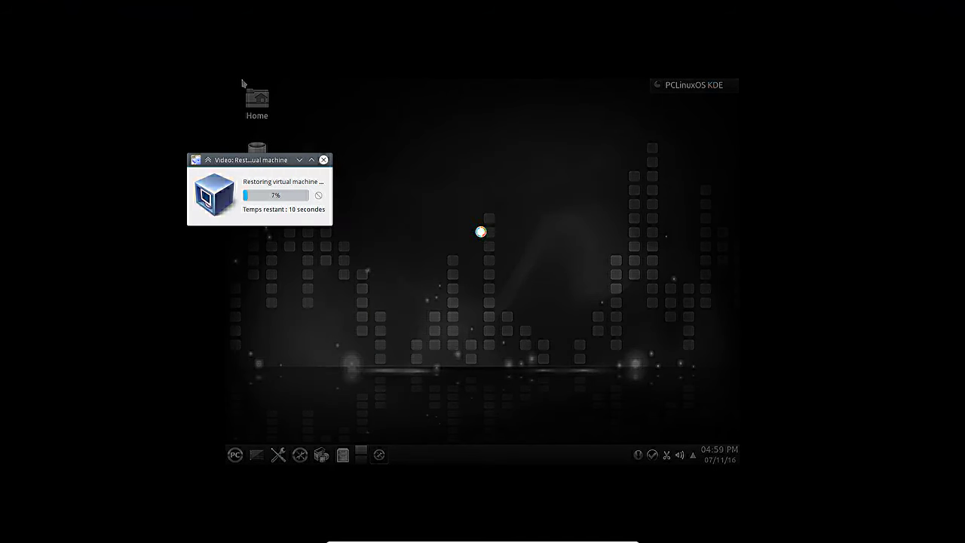
pyautogui.moveTo(234, 161); pyautogui.dragTo(585, 187)
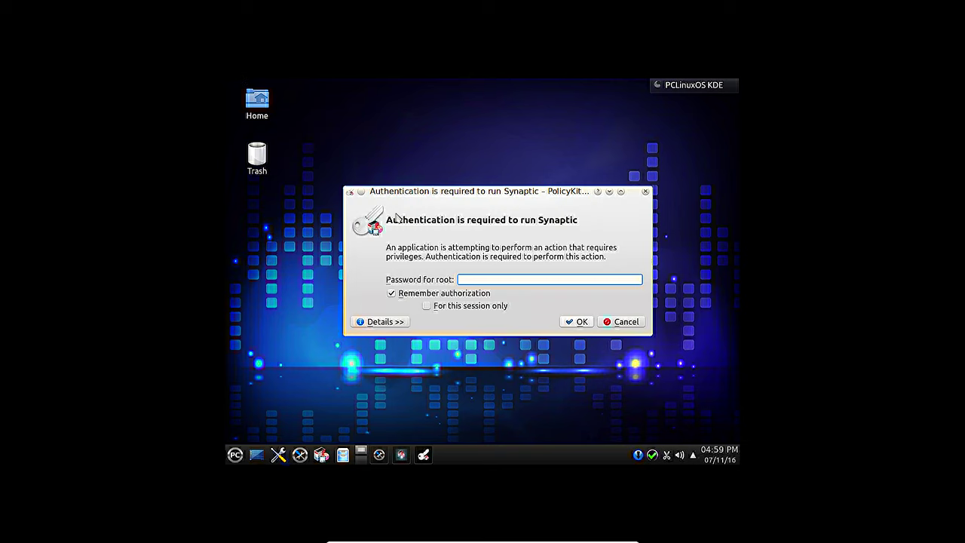
# Step: Authenticate Synaptic as root, reload to 12595 packages, and mark all upgrades
pyautogui.write('r*******')
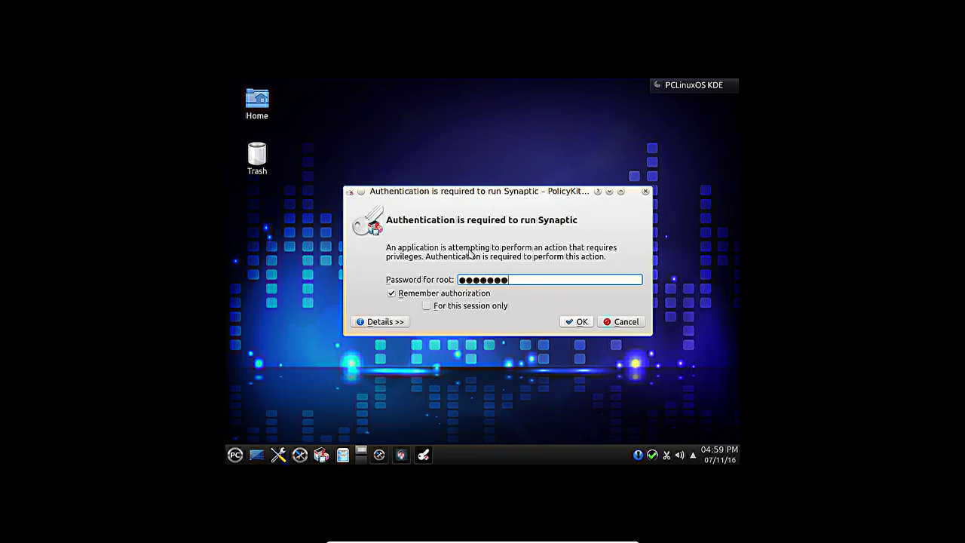
pyautogui.press('Return')
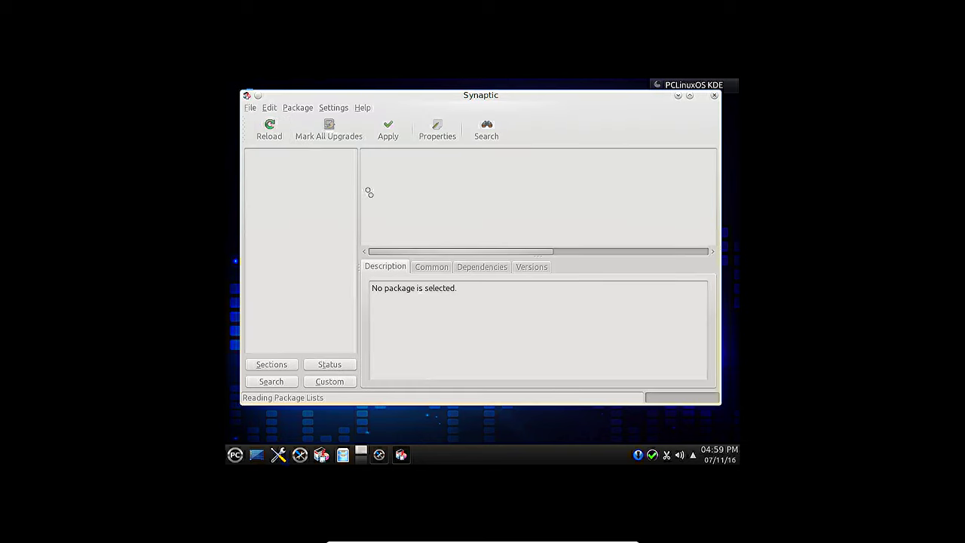
pyautogui.click(271, 130)
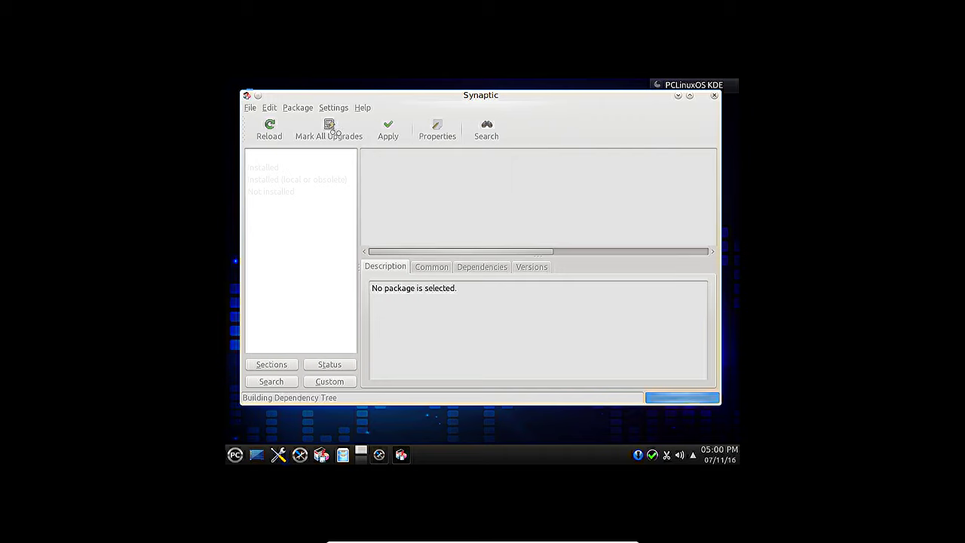
pyautogui.click(330, 130)
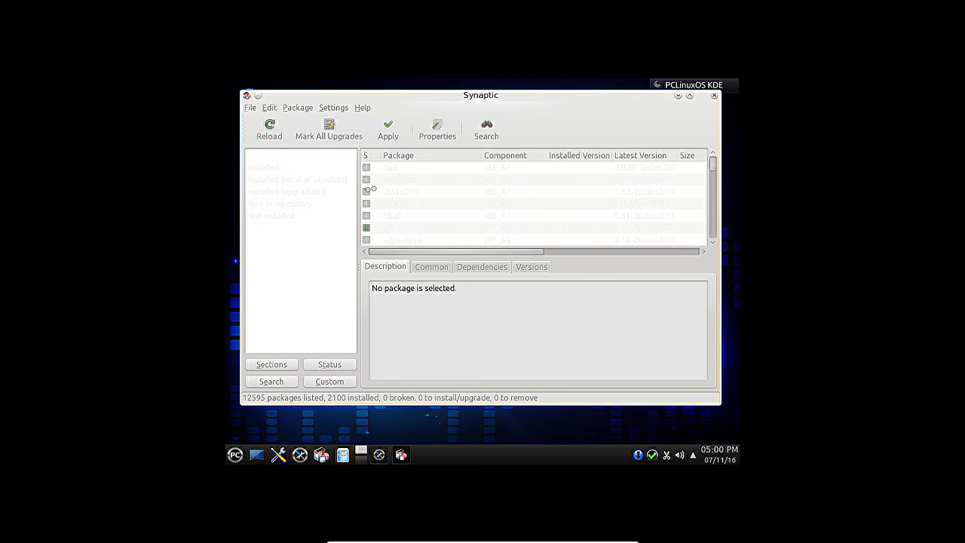
# Step: Accept the extra required changes and apply the 35 marked upgrades
pyautogui.scroll(-6, 496, 289)
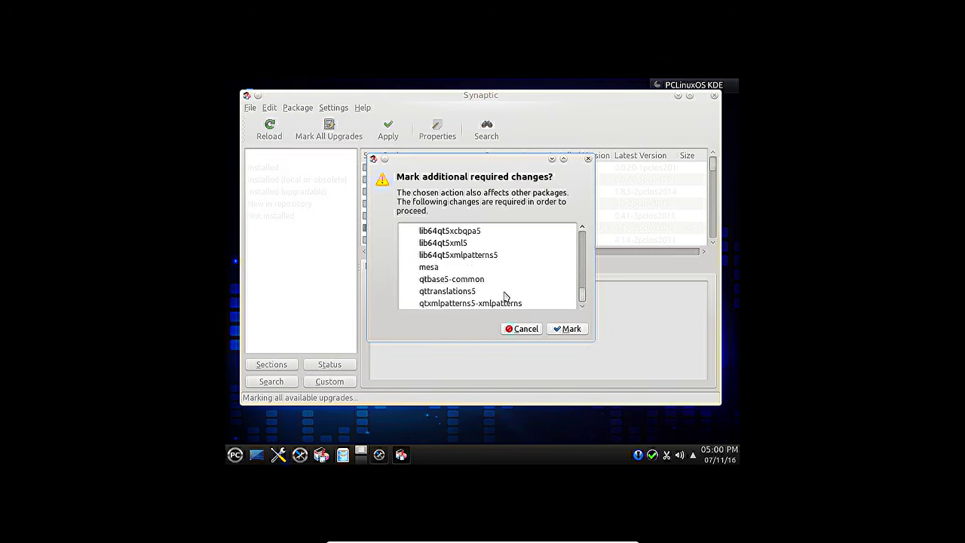
pyautogui.click(566, 329)
pyautogui.click(383, 130)
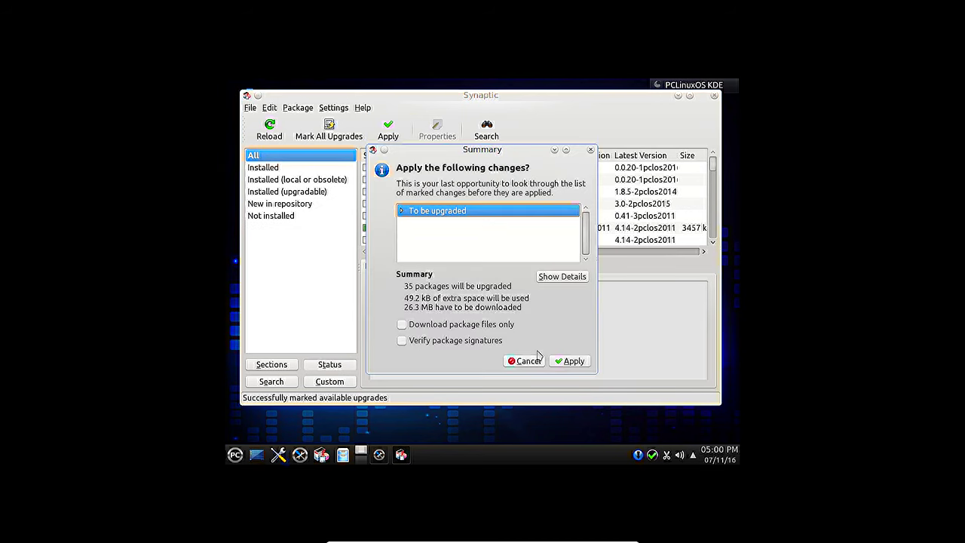
pyautogui.click(570, 361)
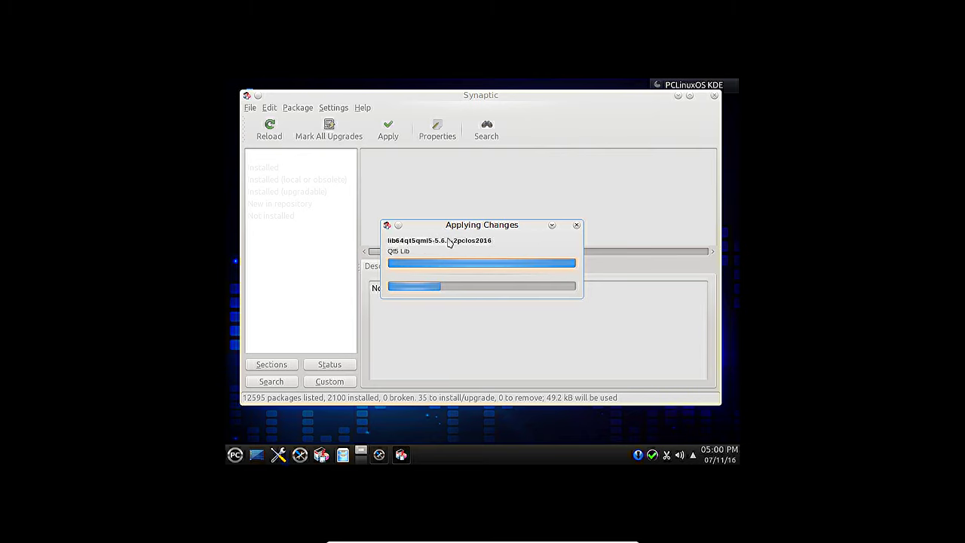
# Step: Run kinfocenter from KRunner, maximize it to view the system summary, then close it
pyautogui.hotkey('alt', 'F2')
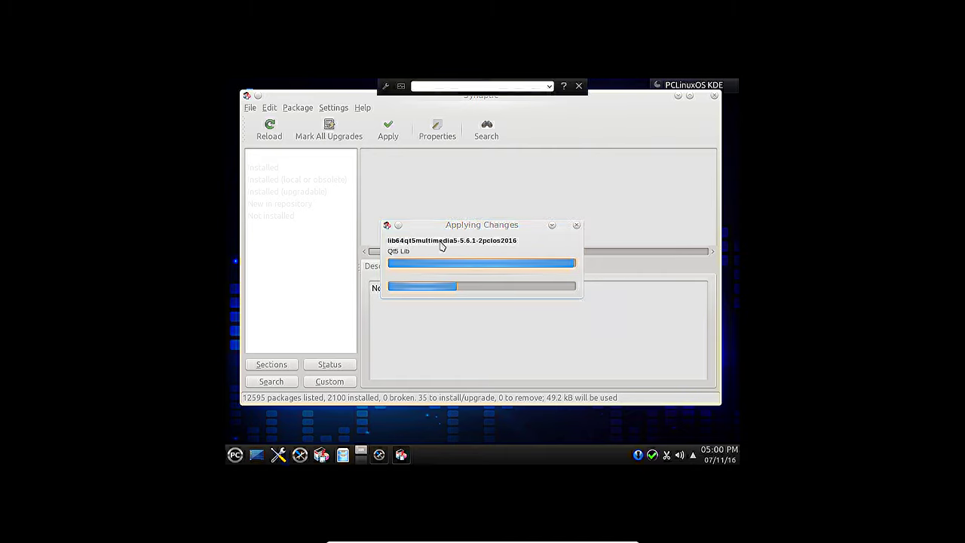
pyautogui.write('kin')
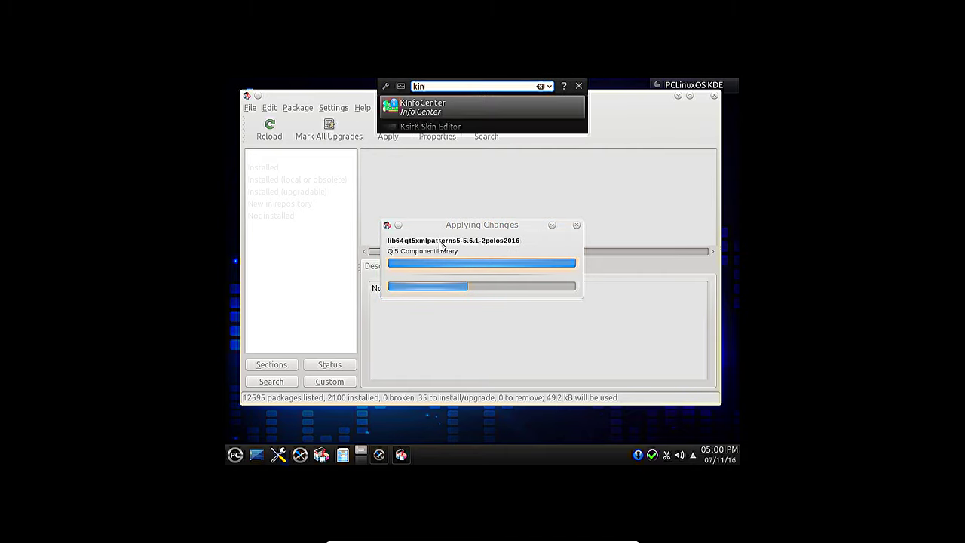
pyautogui.write('focenter')
pyautogui.press('Return')
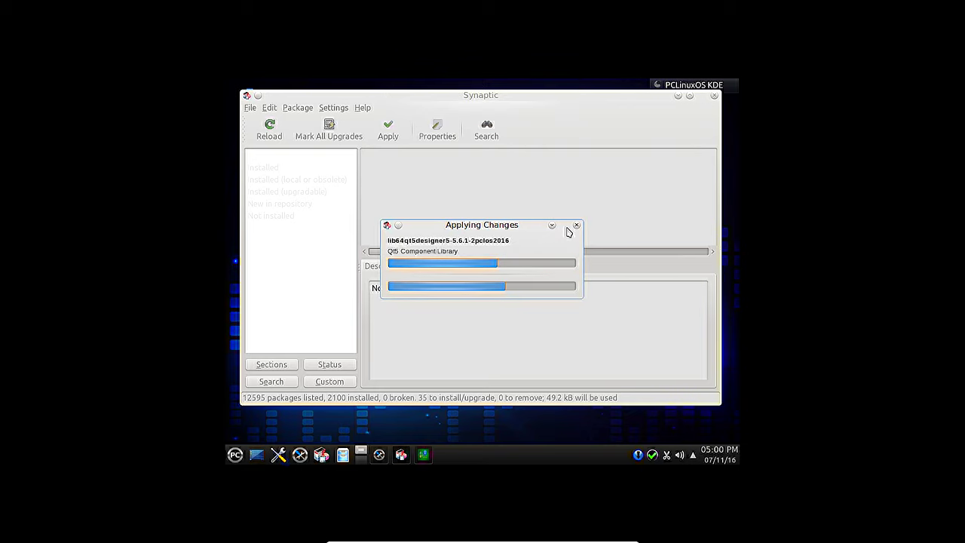
pyautogui.doubleClick(573, 201)
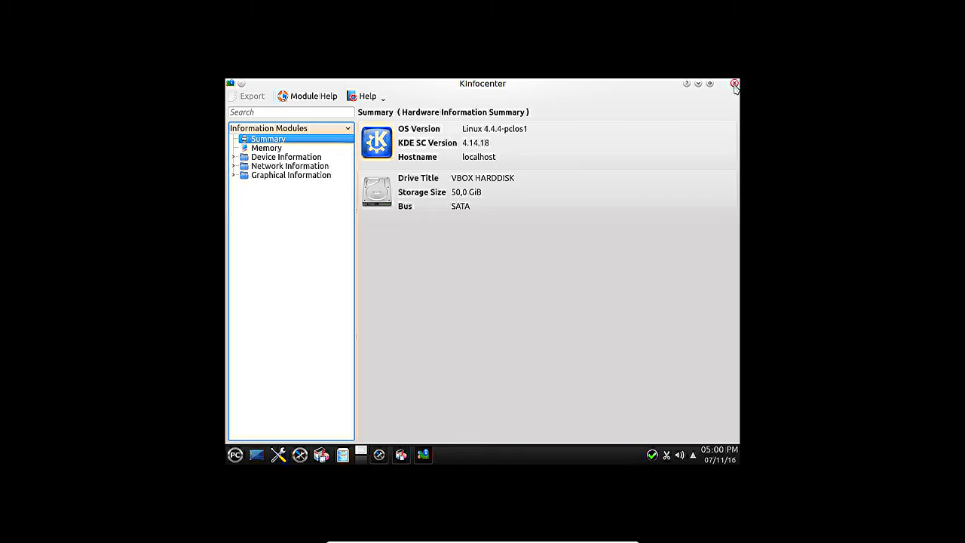
pyautogui.click(734, 84)
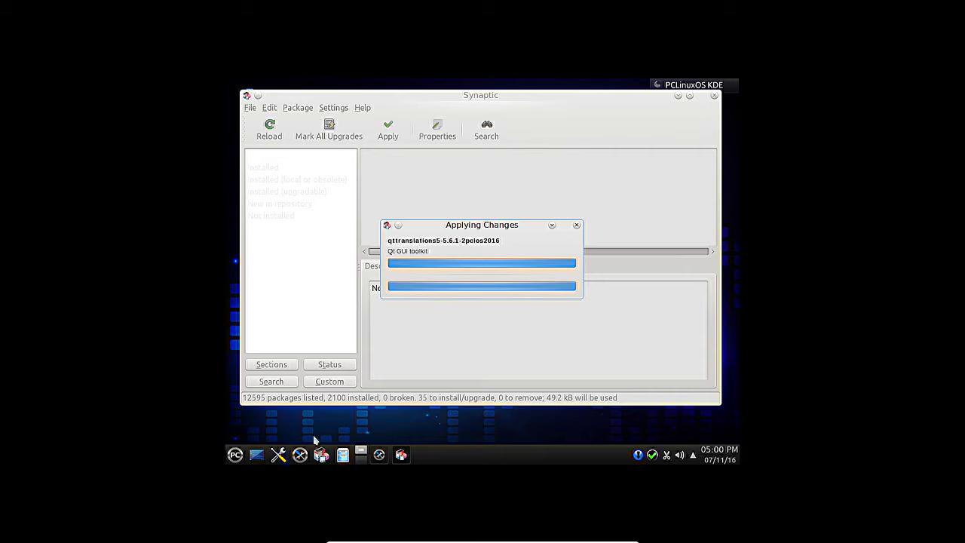
# Step: Check the System Load graphs in KSysGuard, close it, then close Synaptic
pyautogui.hotkey('alt', 'F2')
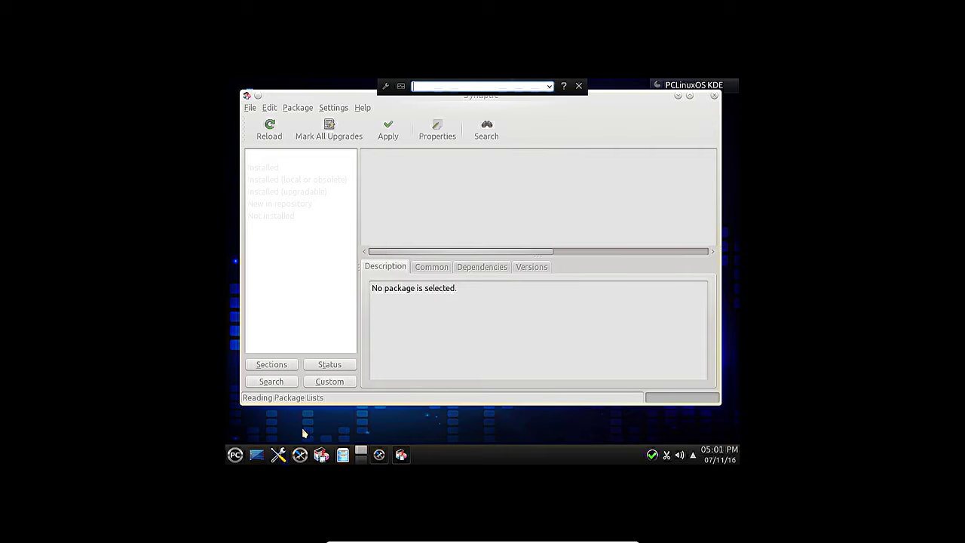
pyautogui.write('ksys')
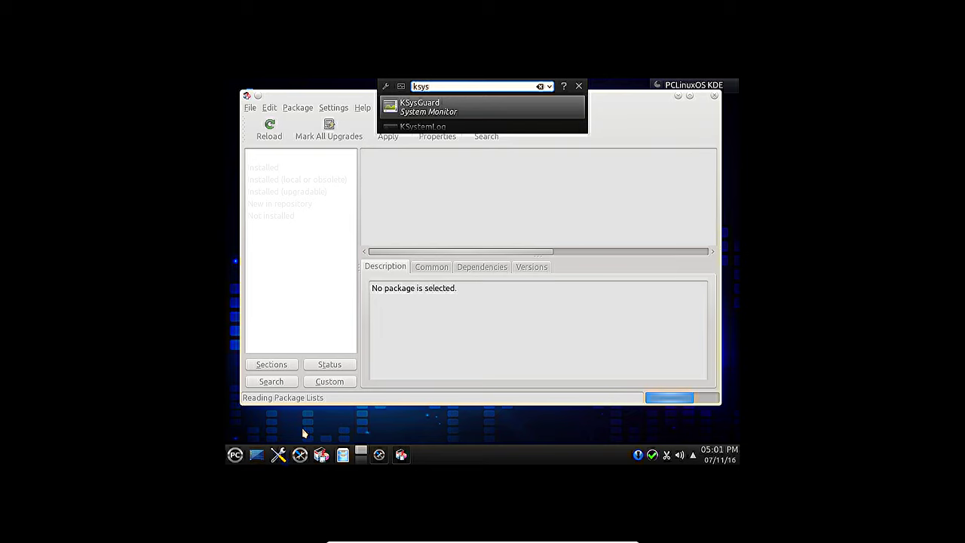
pyautogui.press('Return')
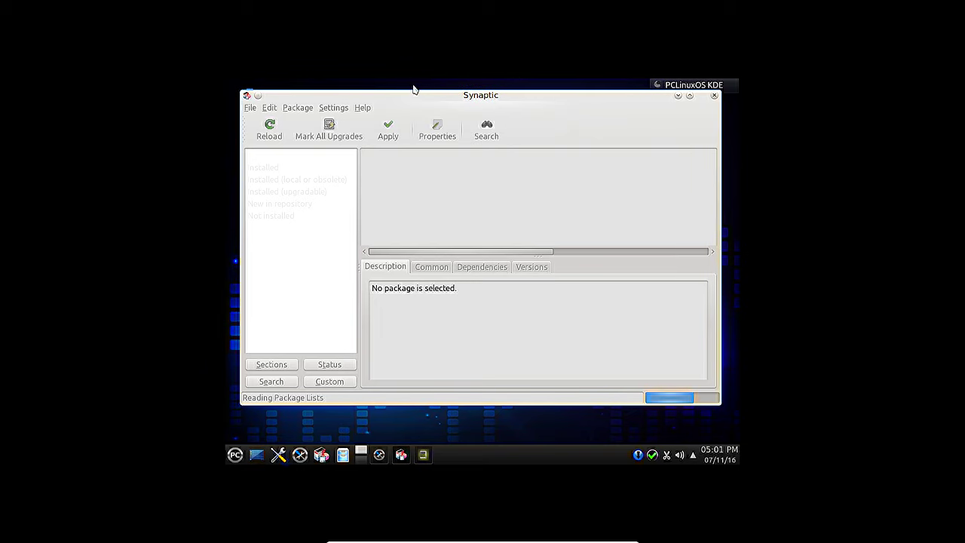
pyautogui.click(438, 165)
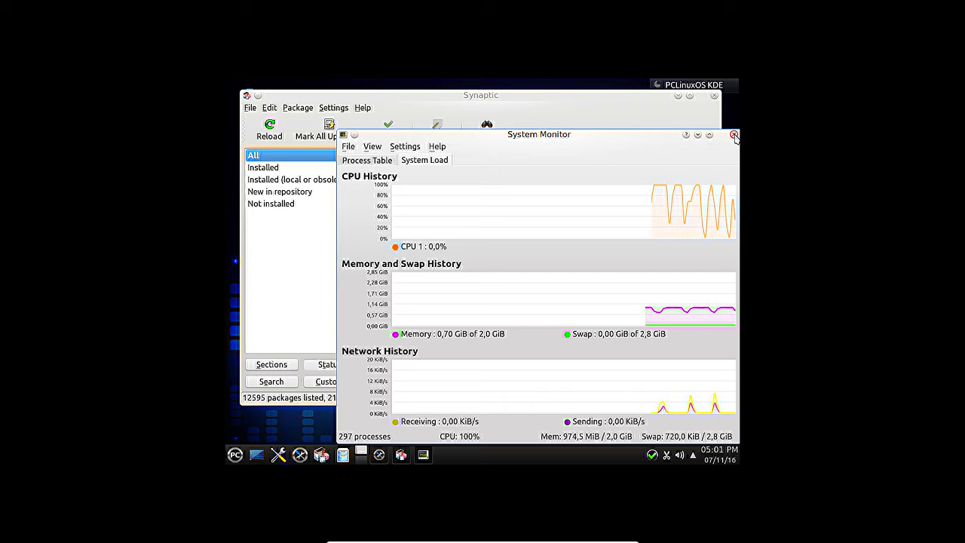
pyautogui.click(734, 136)
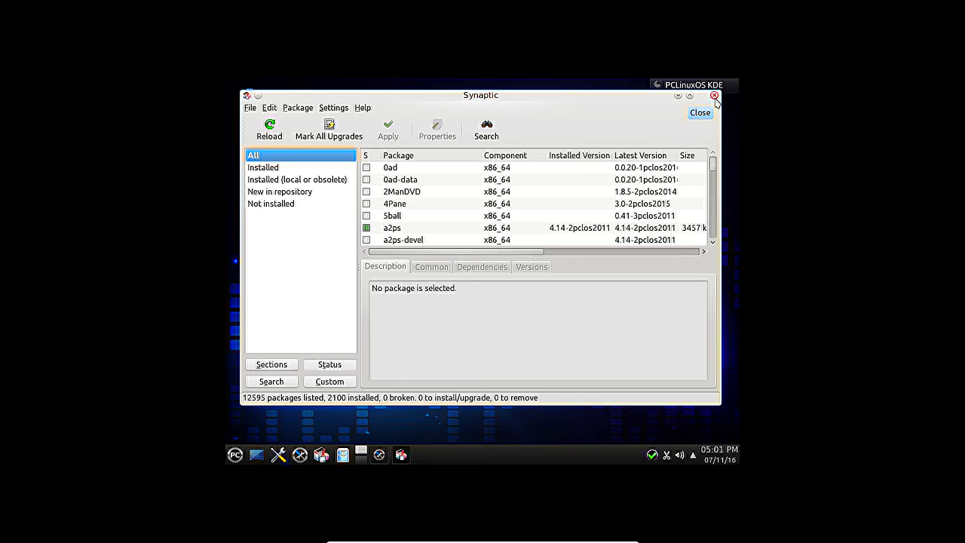
pyautogui.click(714, 96)
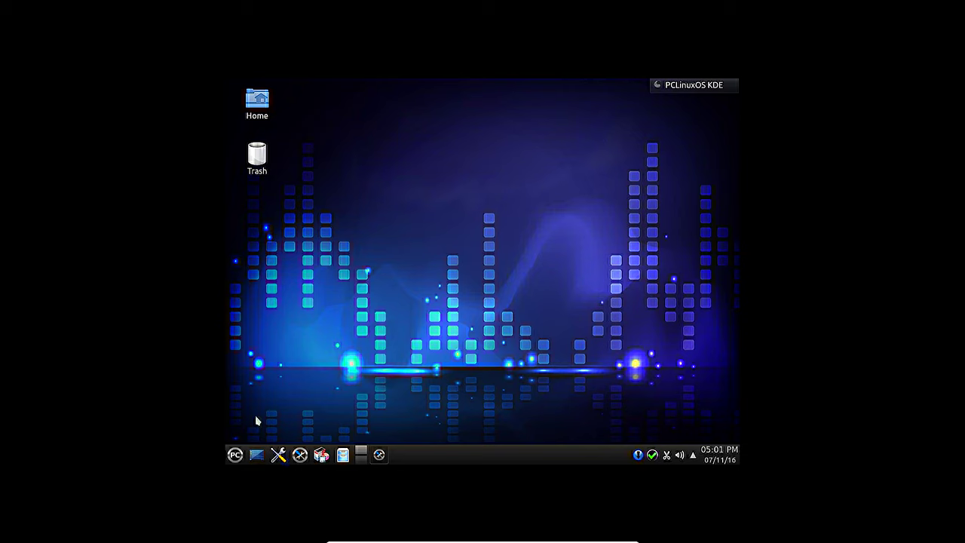
# Step: Close the Control Center and start the Localization Manager from the Software Center menu
pyautogui.click(378, 454)
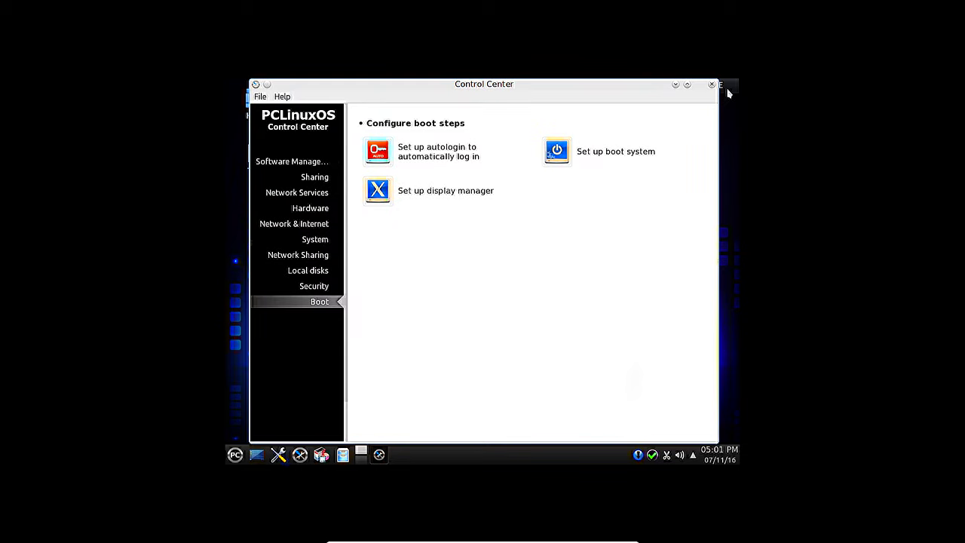
pyautogui.click(711, 86)
pyautogui.click(234, 455)
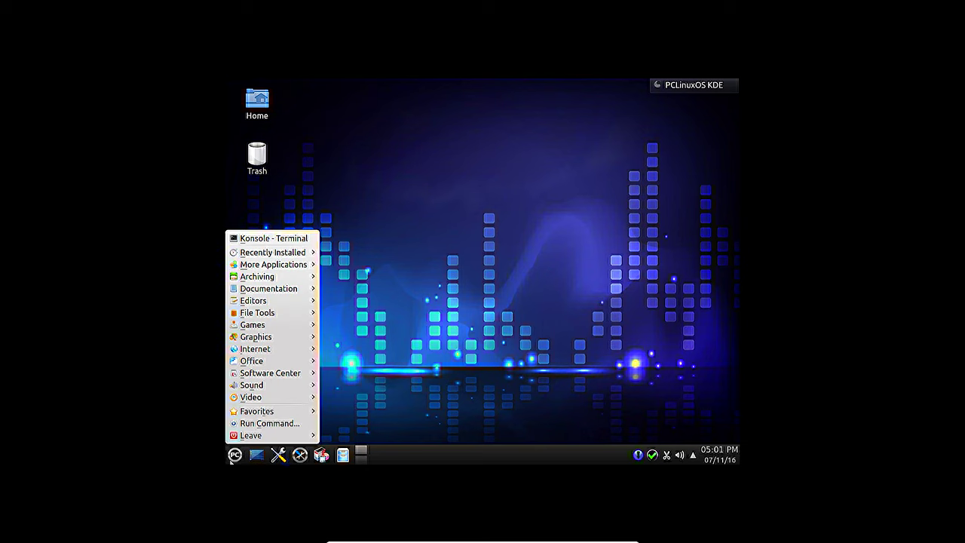
pyautogui.moveTo(269, 379)
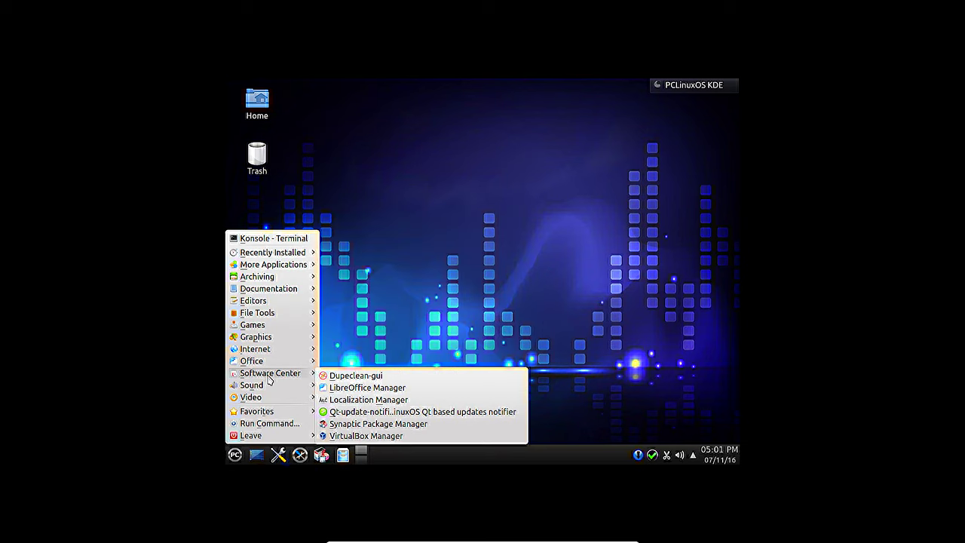
pyautogui.click(417, 399)
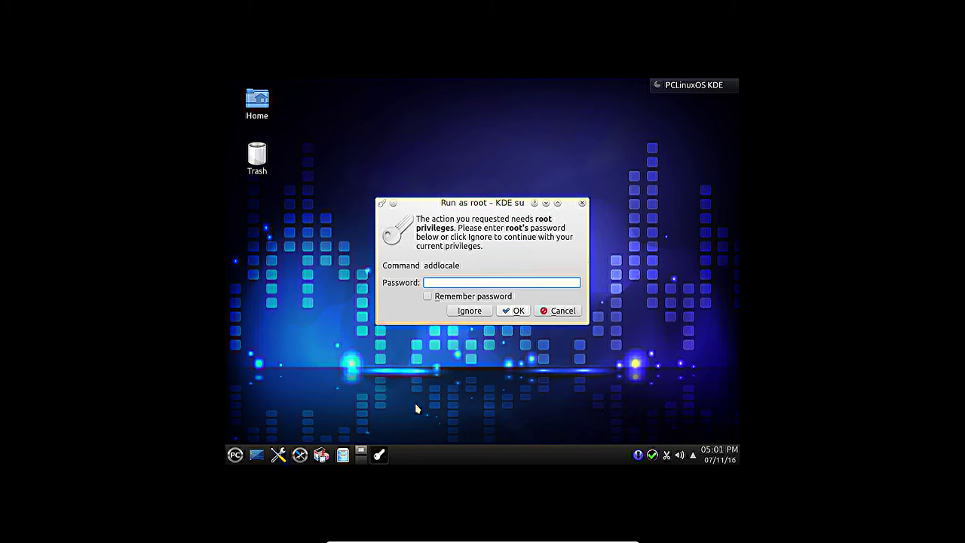
# Step: Enter the root password in KDE su so addlocale runs as root
pyautogui.write('********')
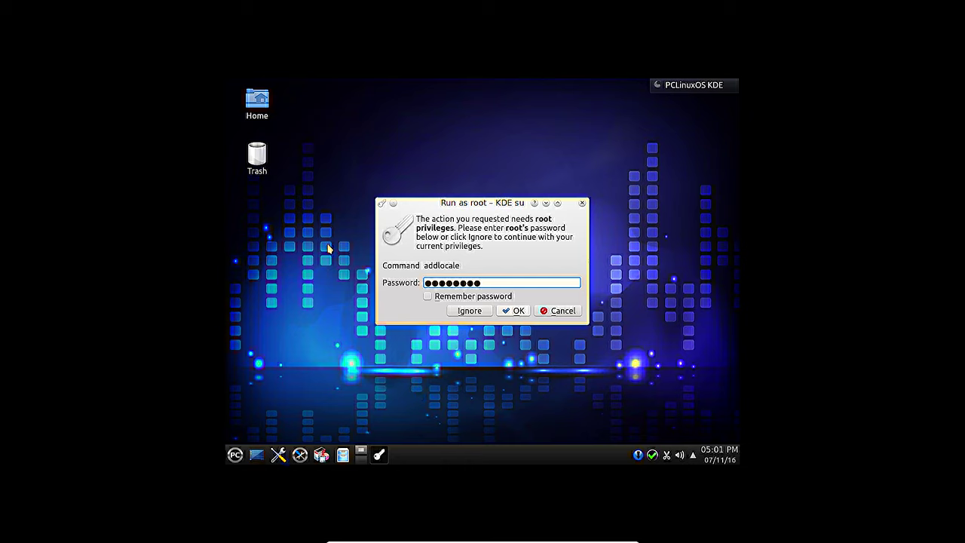
pyautogui.click(515, 311)
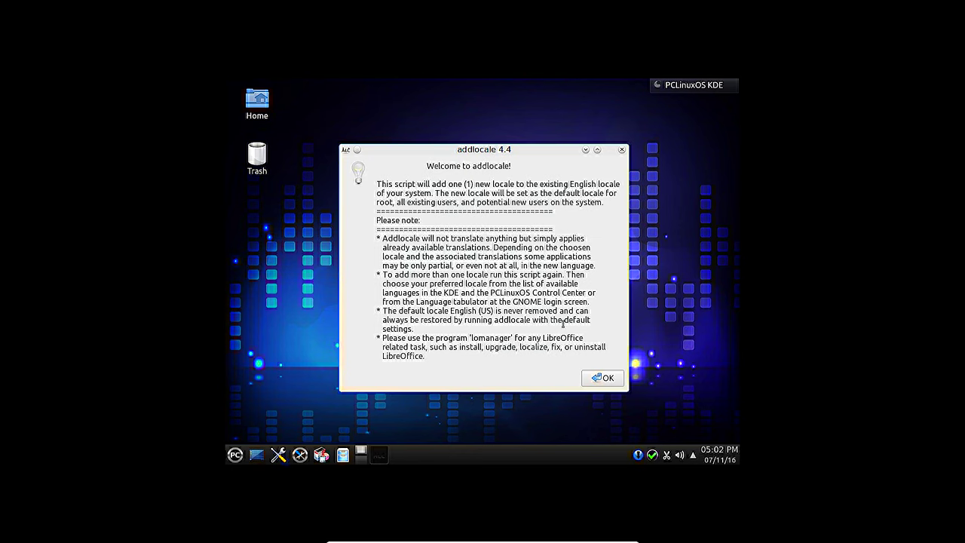
# Step: Pass the addlocale welcome, pick French (France) from the locale list, and accept the cached-rpms notice
pyautogui.click(605, 379)
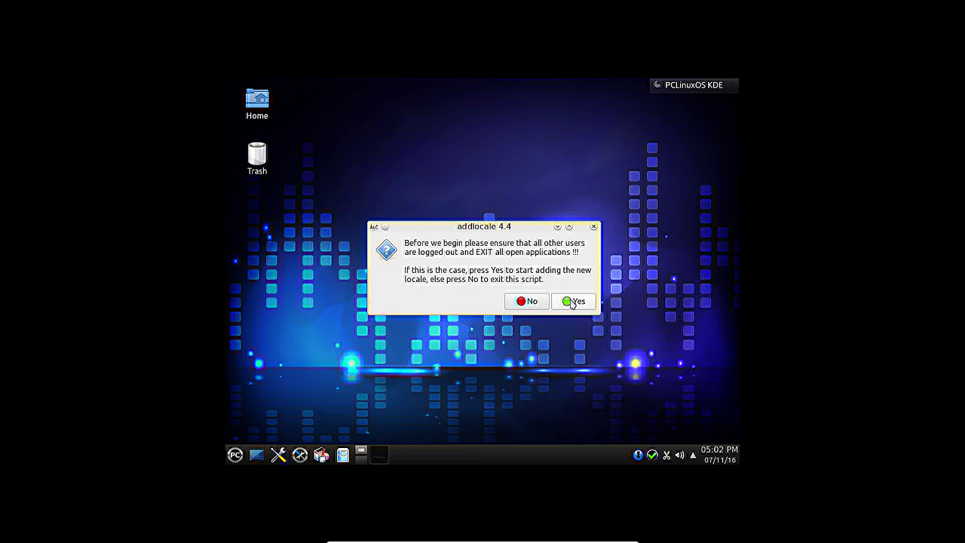
pyautogui.click(570, 302)
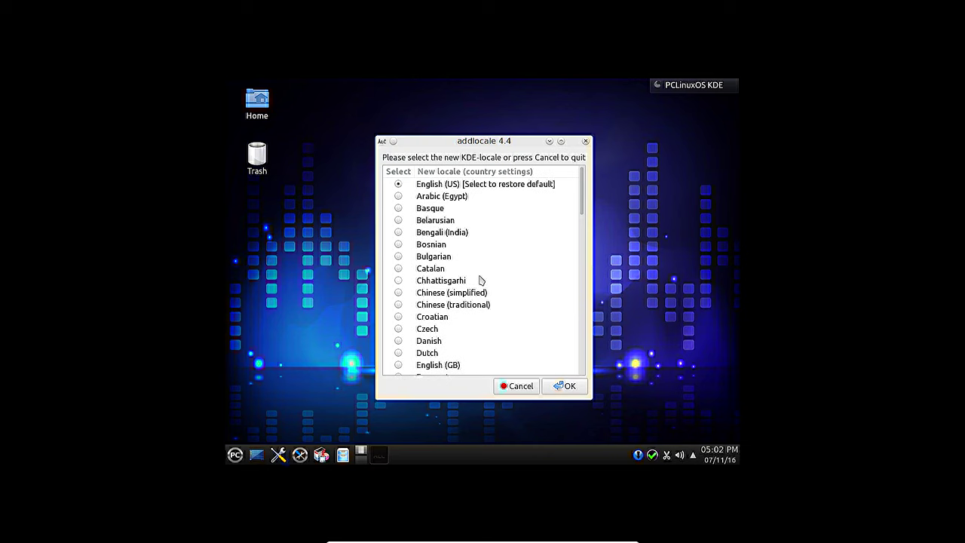
pyautogui.scroll(-2, 475, 294)
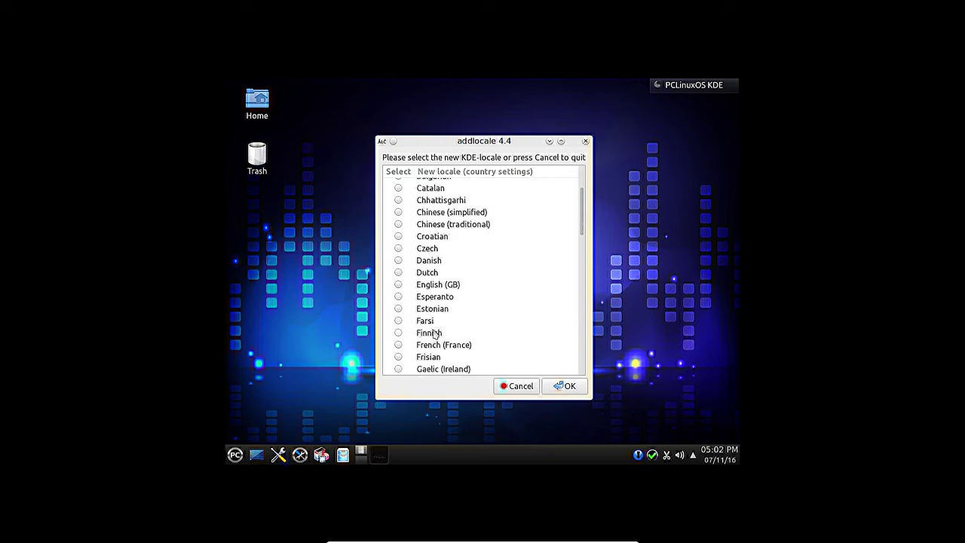
pyautogui.click(398, 345)
pyautogui.click(564, 385)
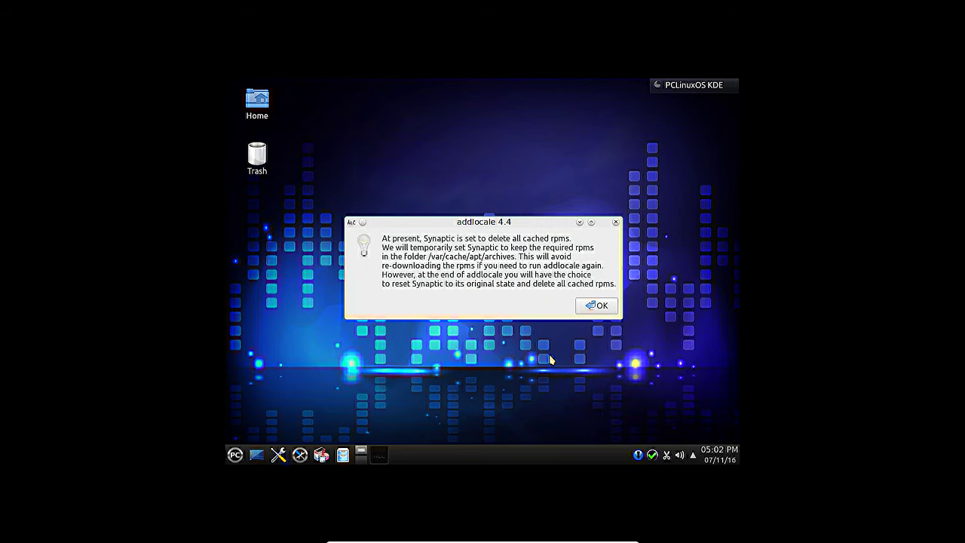
pyautogui.click(603, 306)
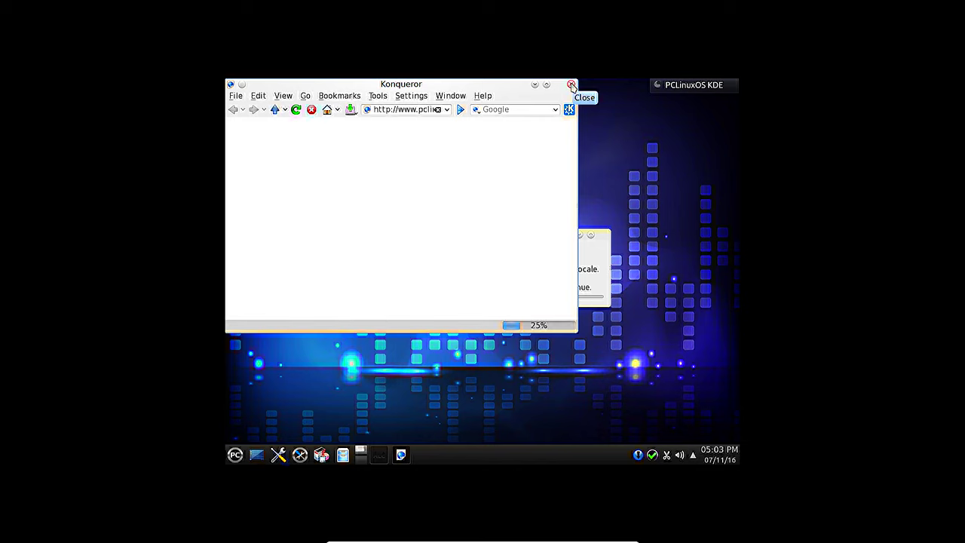
# Step: Move Konqueror aside to check install progress, then maximize it and read the Localization Manager forum post
pyautogui.moveTo(441, 86); pyautogui.dragTo(509, 358)
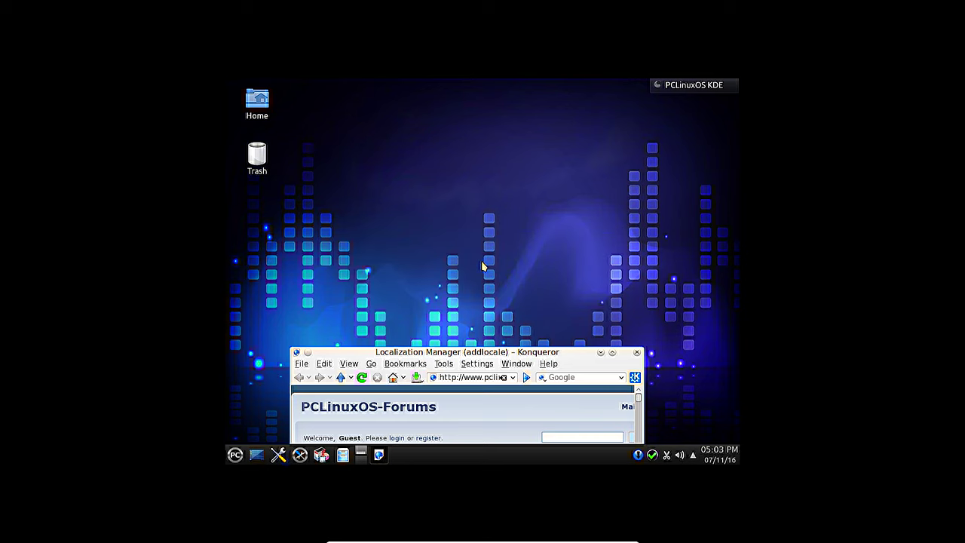
pyautogui.moveTo(503, 355); pyautogui.dragTo(481, 177)
pyautogui.scroll(-3, 510, 285)
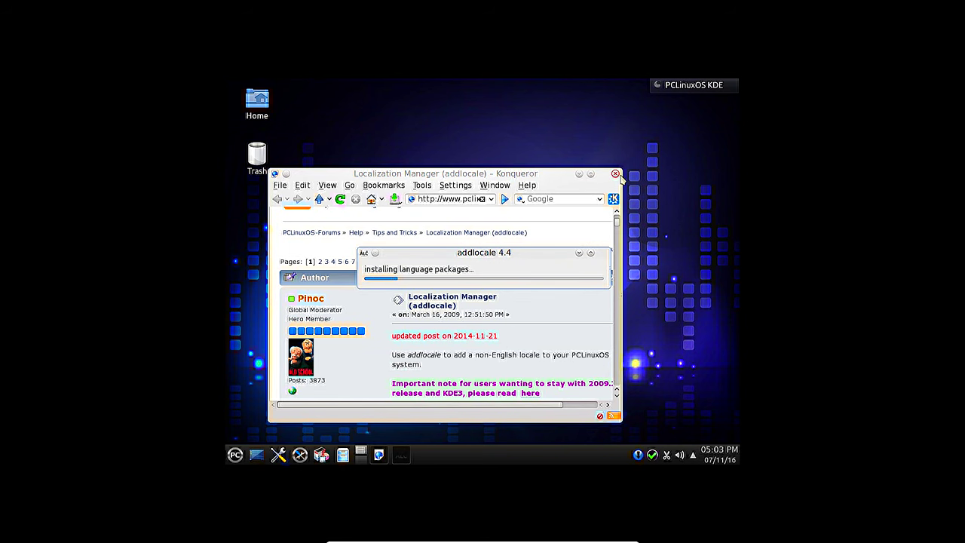
pyautogui.scroll(-3, 549, 293)
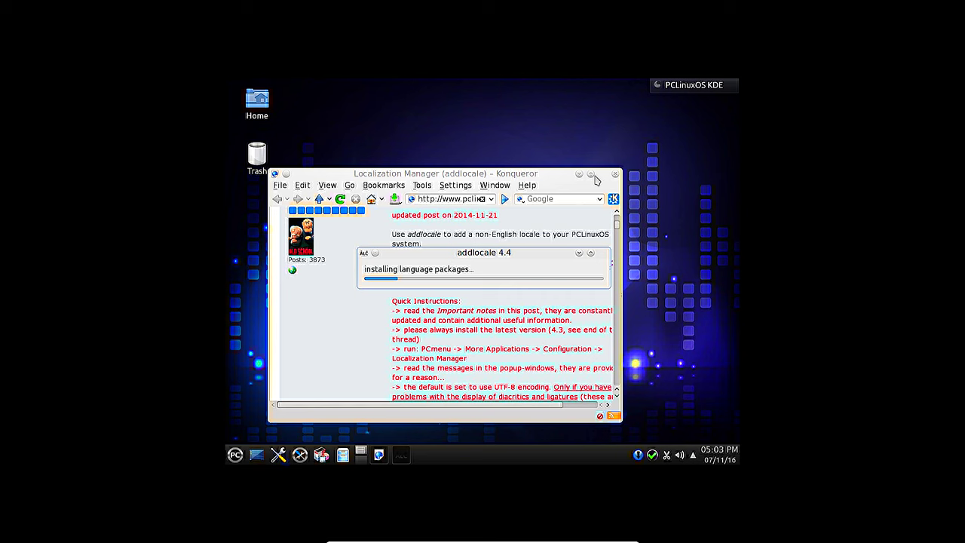
pyautogui.click(591, 173)
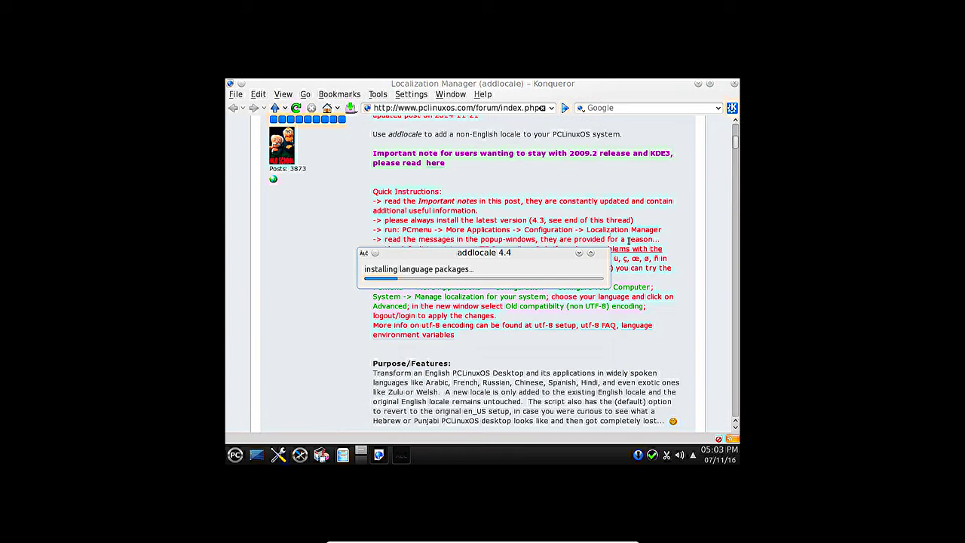
pyautogui.scroll(3, 561, 224)
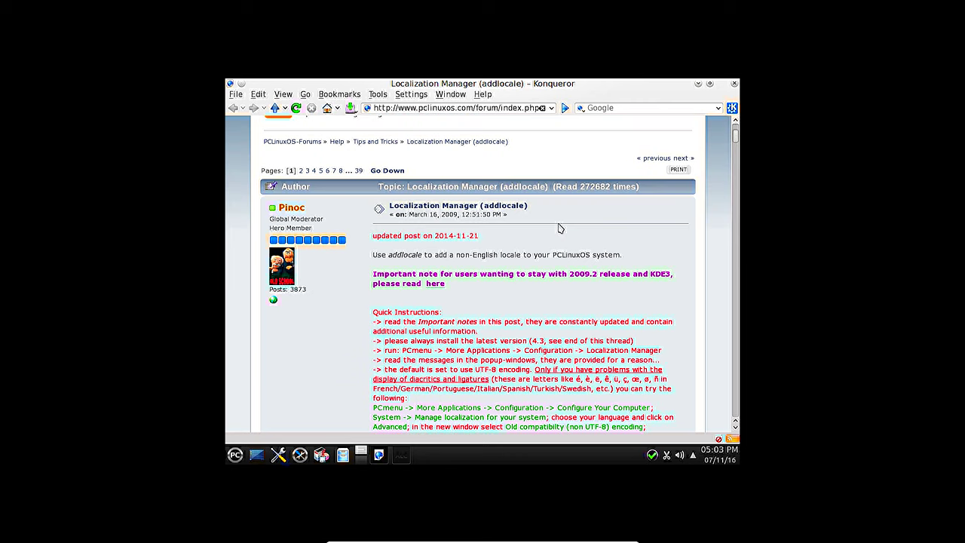
pyautogui.scroll(-6, 560, 228)
pyautogui.scroll(-3, 558, 224)
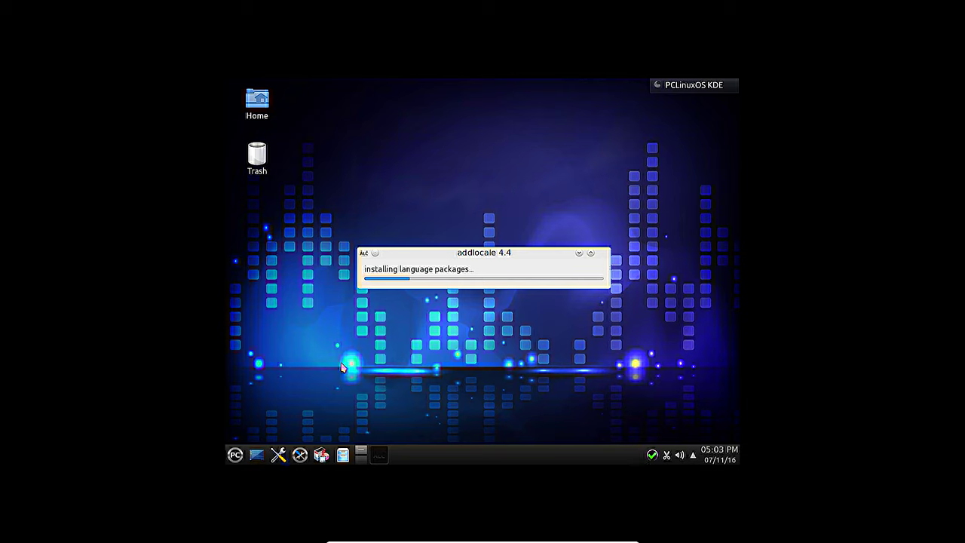
# Step: Launch Konsole from KRunner and enlarge its text size
pyautogui.hotkey('alt', 'F2')
pyautogui.write('konsole')
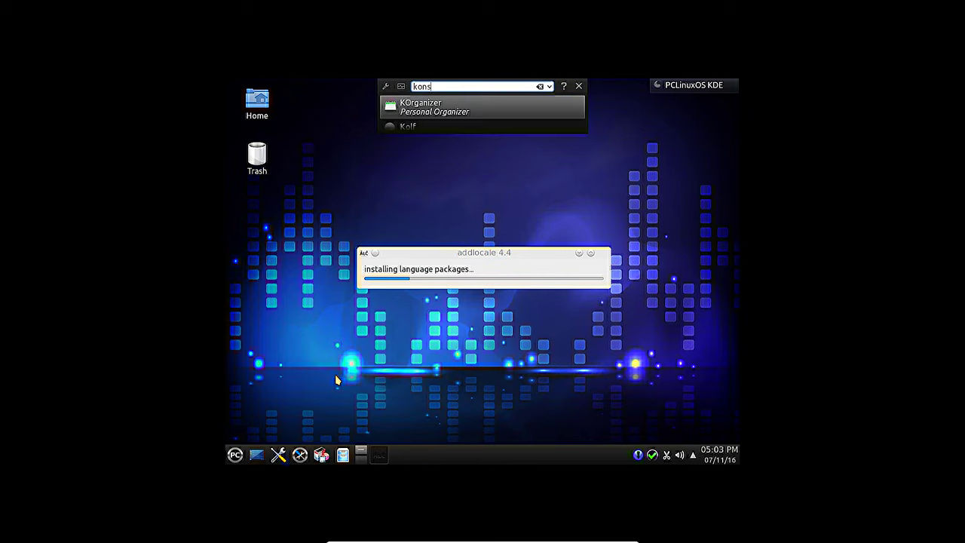
pyautogui.press('Return')
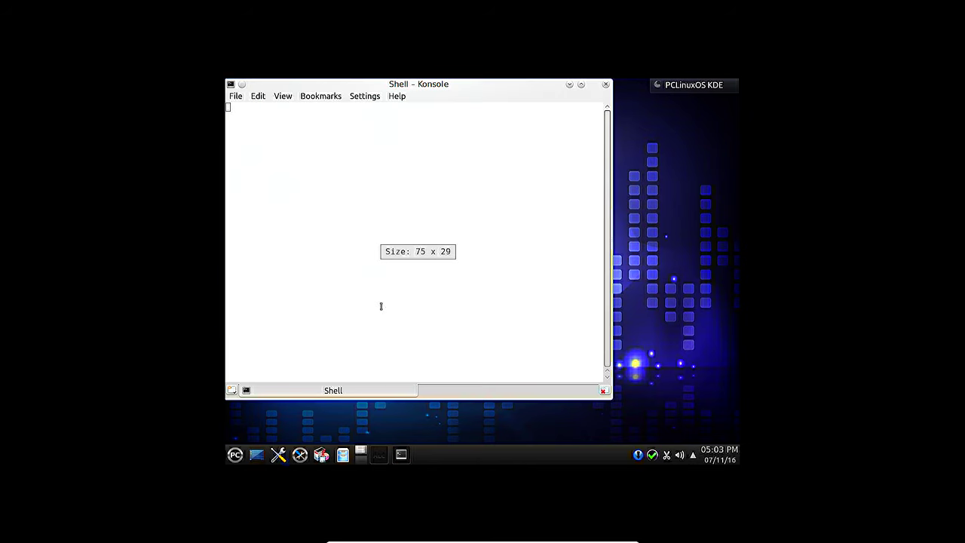
pyautogui.hotkey('ctrl', '+')
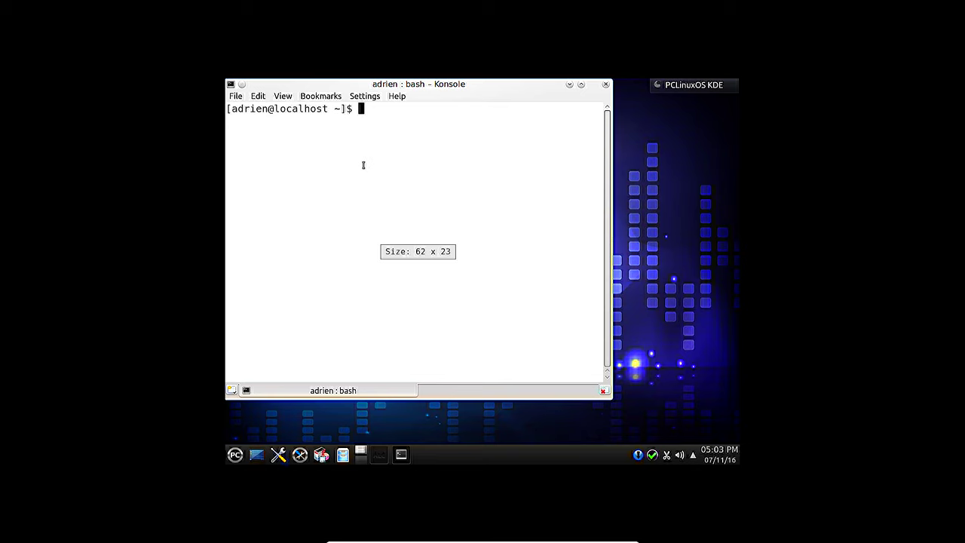
# Step: Show /etc/fstab with more and highlight the ext4 type and /home mount entry
pyautogui.write('more /etc/fs')
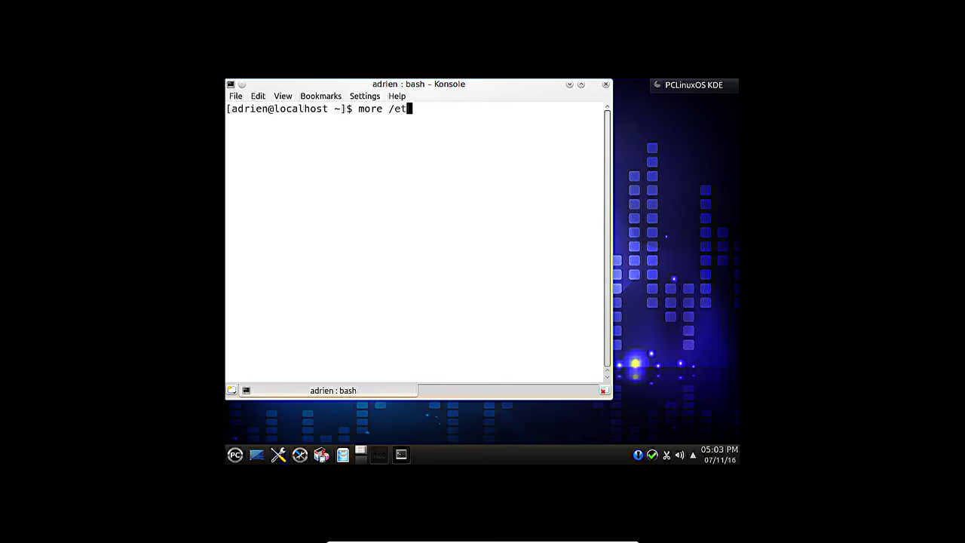
pyautogui.press('Tab')
pyautogui.press('Tab')
pyautogui.press('Return')
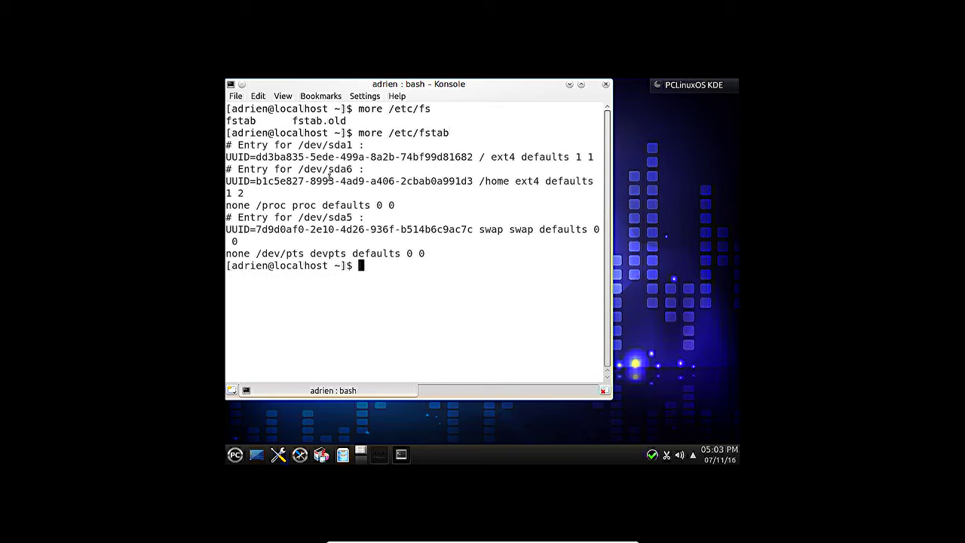
pyautogui.doubleClick(496, 159)
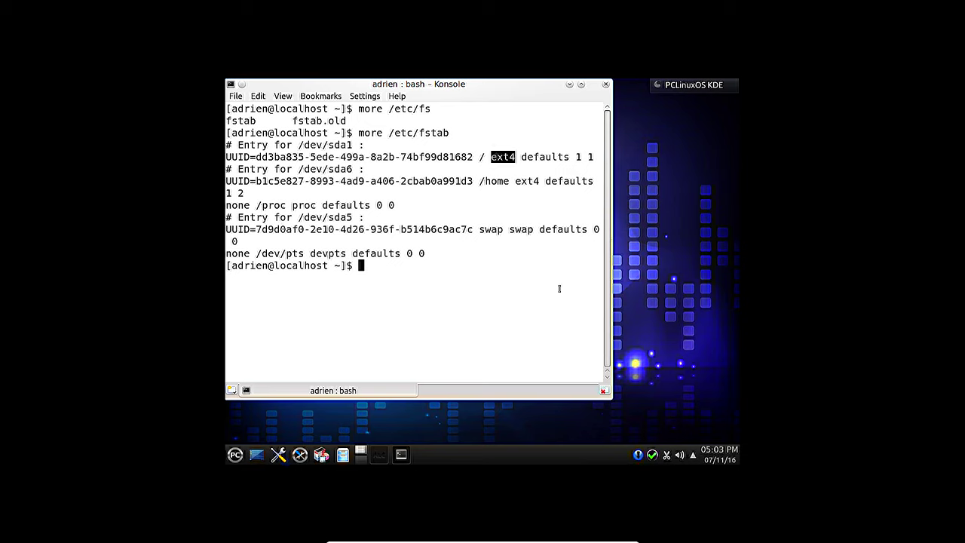
pyautogui.moveTo(473, 156); pyautogui.dragTo(527, 181)
pyautogui.click(505, 192)
# Step: Run df -h, noting 6.8G used on root, then free -m for memory usage
pyautogui.write('df -h')
pyautogui.press('Return')
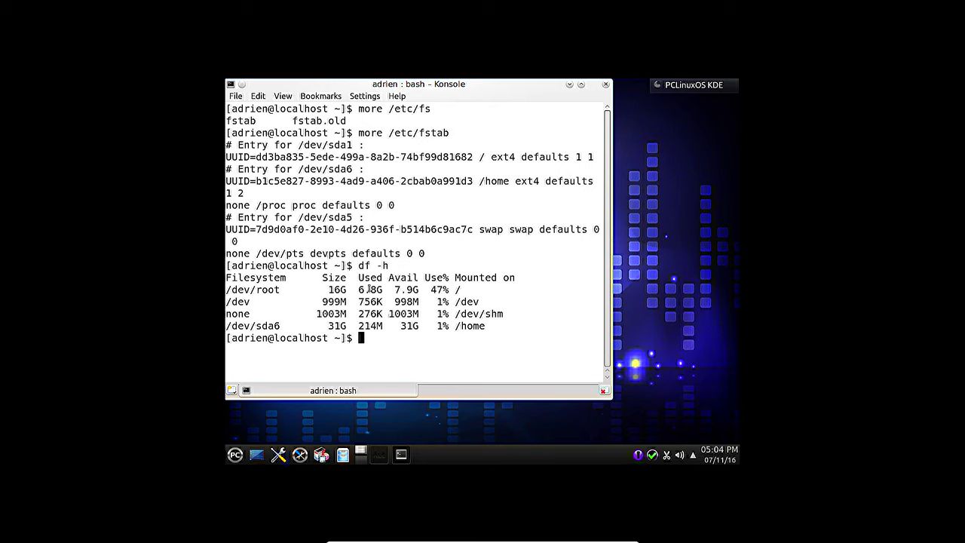
pyautogui.doubleClick(368, 291)
pyautogui.write('free -m')
pyautogui.press('Return')
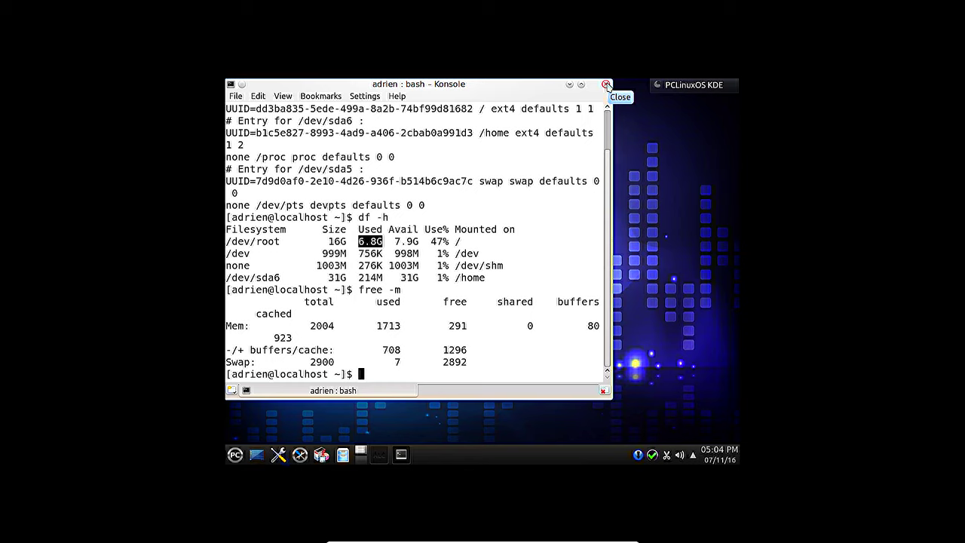
# Step: Close Konsole and confirm the French layout on a 105-key (Intl) PC keyboard
pyautogui.click(607, 85)
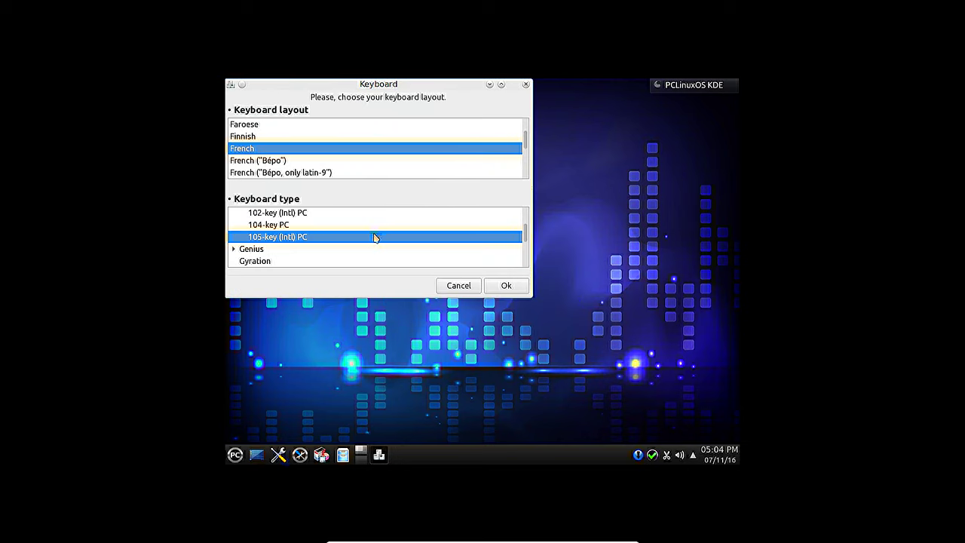
pyautogui.click(502, 286)
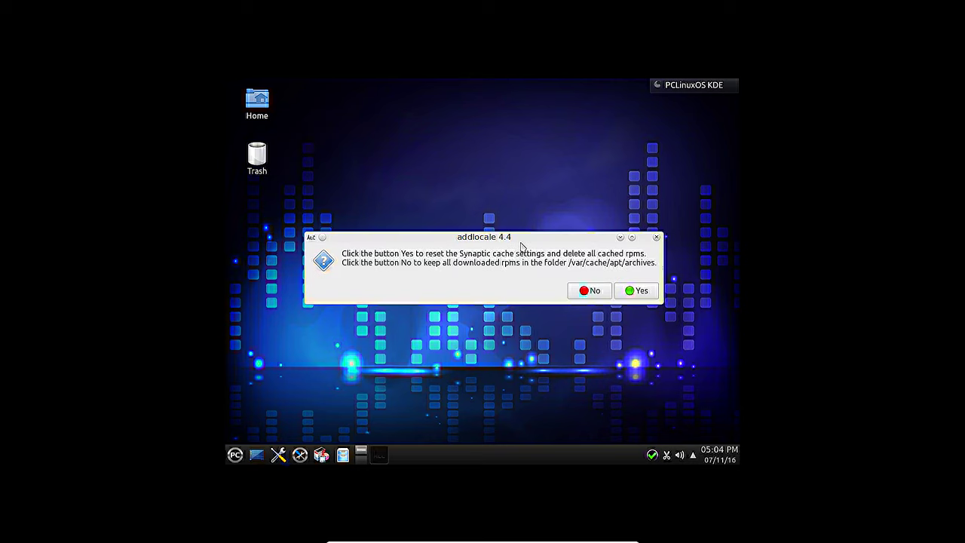
# Step: Reset the Synaptic cache deleting cached rpms, then dismiss the LibreOffice and locale confirmation notices
pyautogui.click(636, 291)
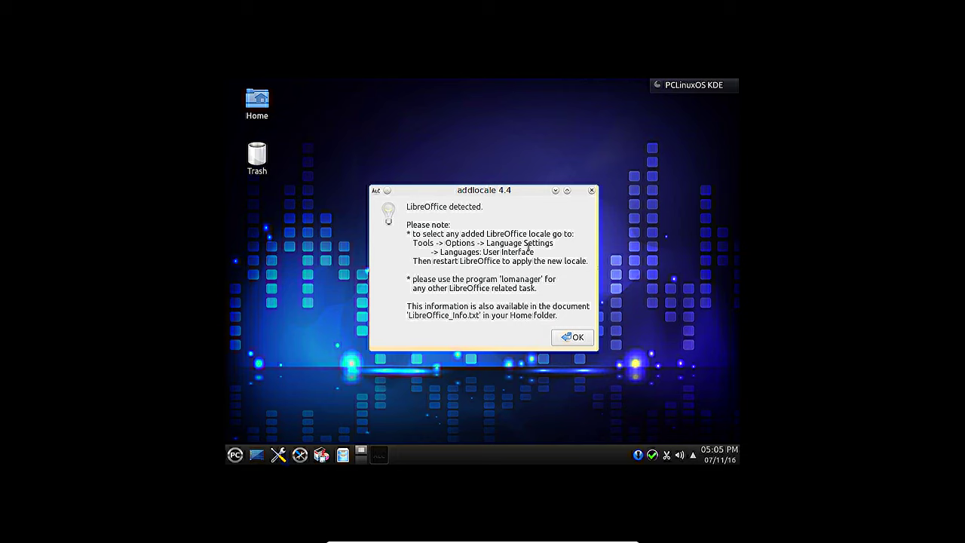
pyautogui.click(578, 338)
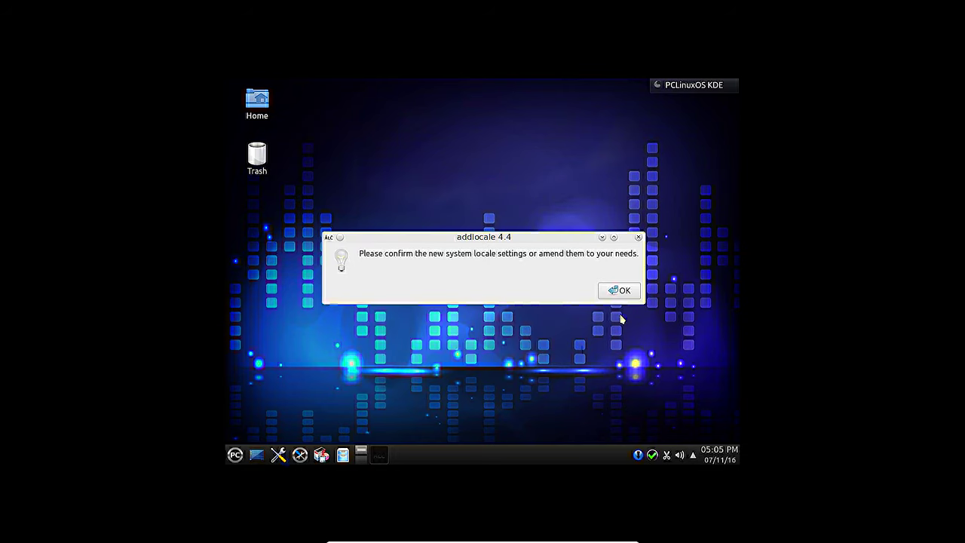
pyautogui.click(618, 292)
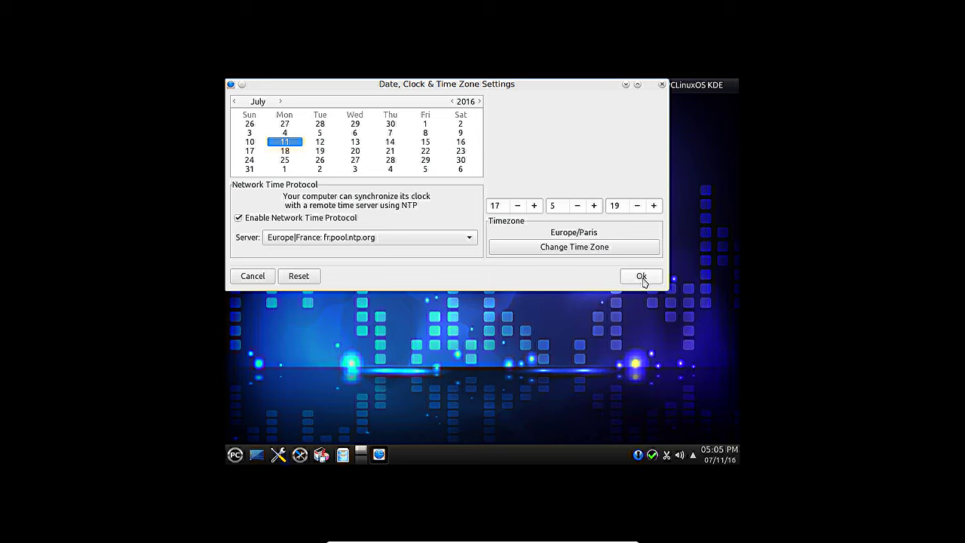
# Step: Accept the Europe/Paris time zone with fr.pool.ntp.org syncing and move the window aside
pyautogui.click(643, 279)
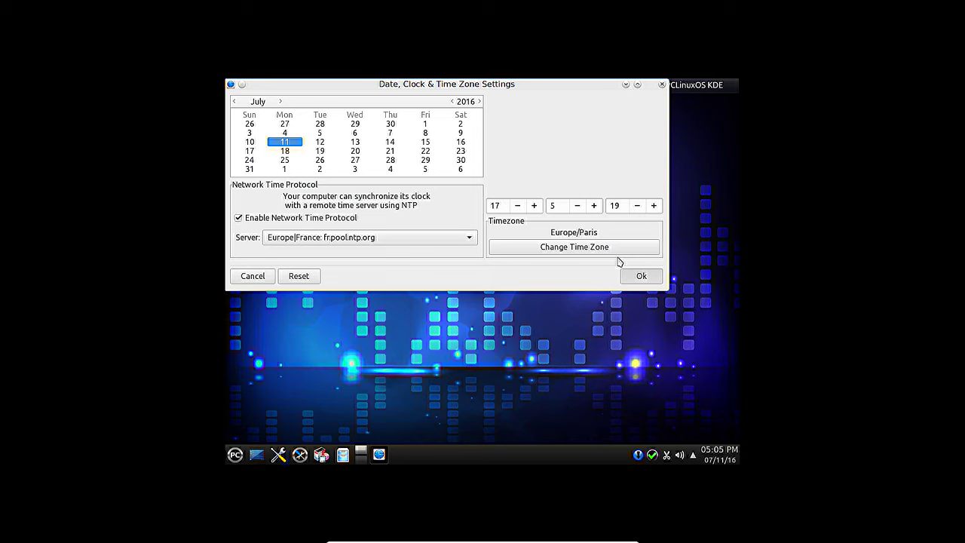
pyautogui.moveTo(496, 86); pyautogui.dragTo(517, 152)
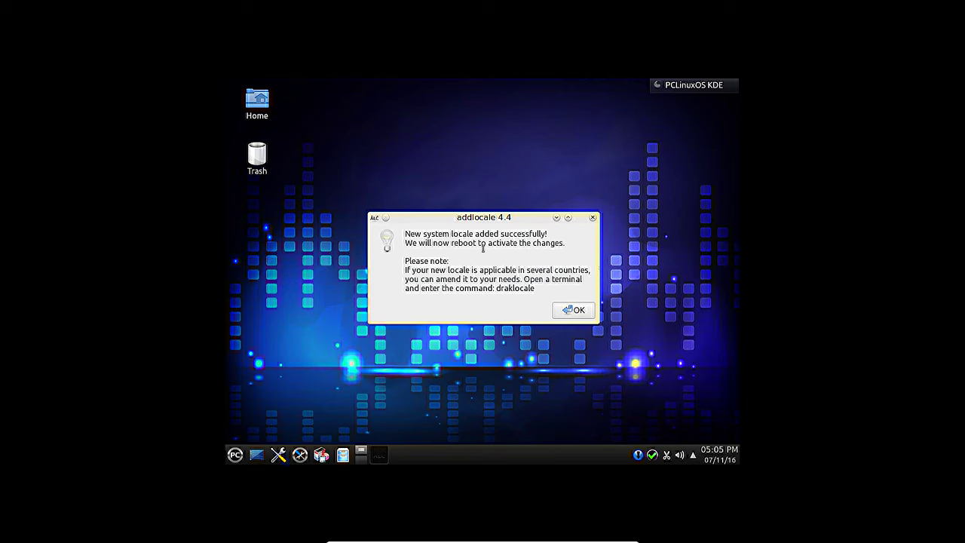
# Step: Accept the locale success message to reboot, then start the default PCLinuxOS boot entry
pyautogui.click(579, 312)
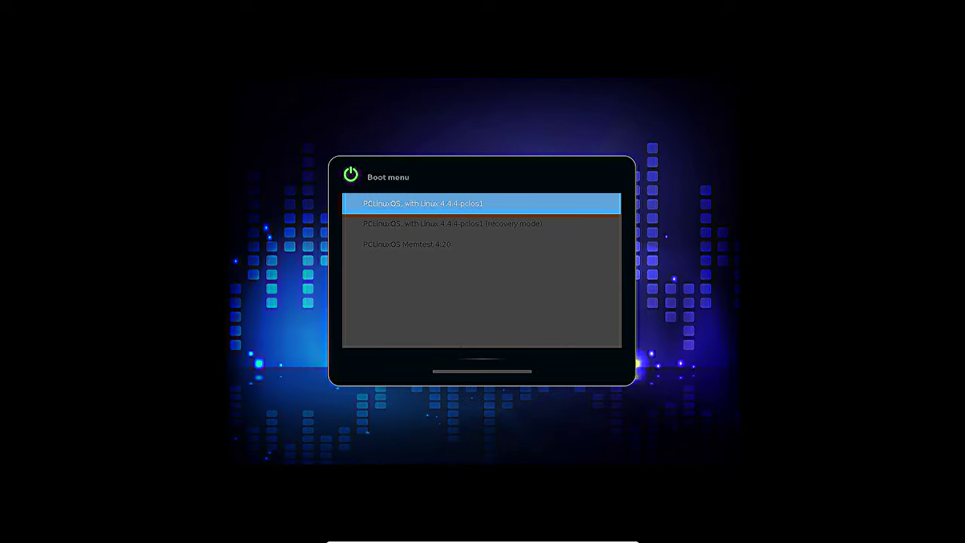
pyautogui.press('Return')
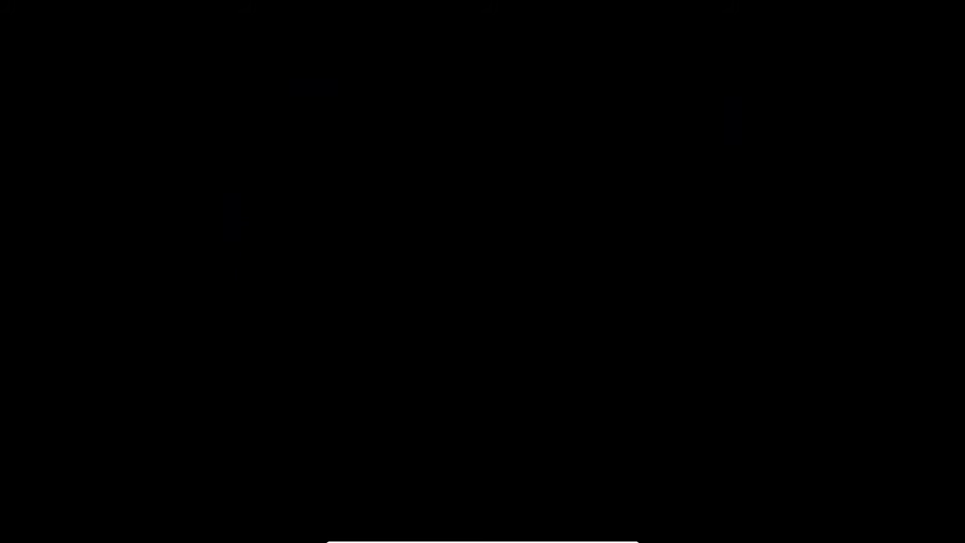